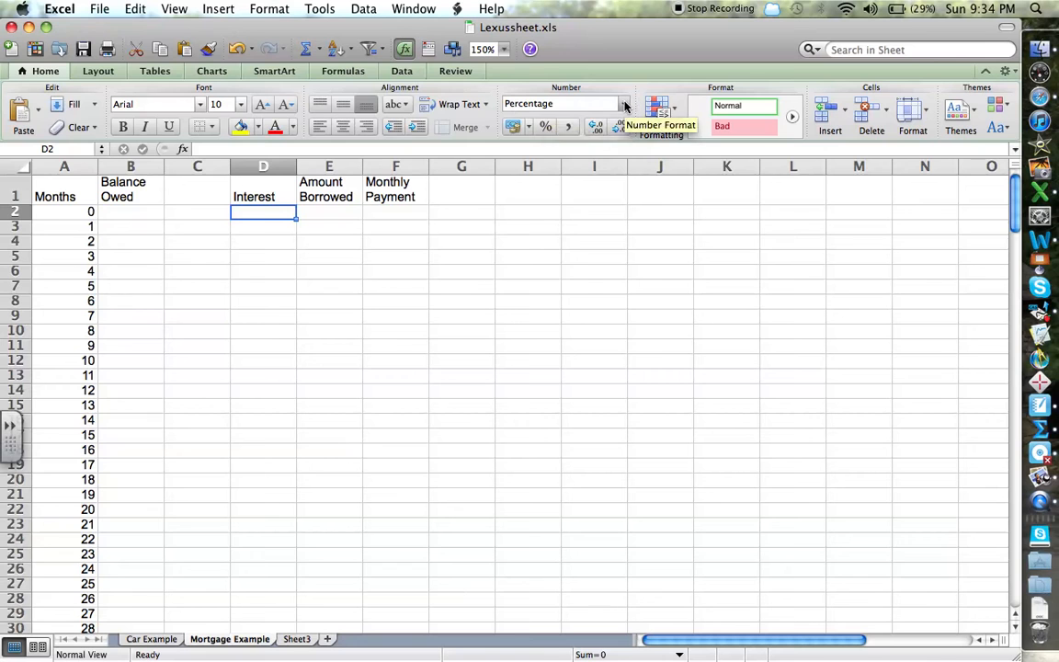
Step: Format the Interest cell D2 as Percentage with one decimal place and enter 6.5%
left_click(563, 126)
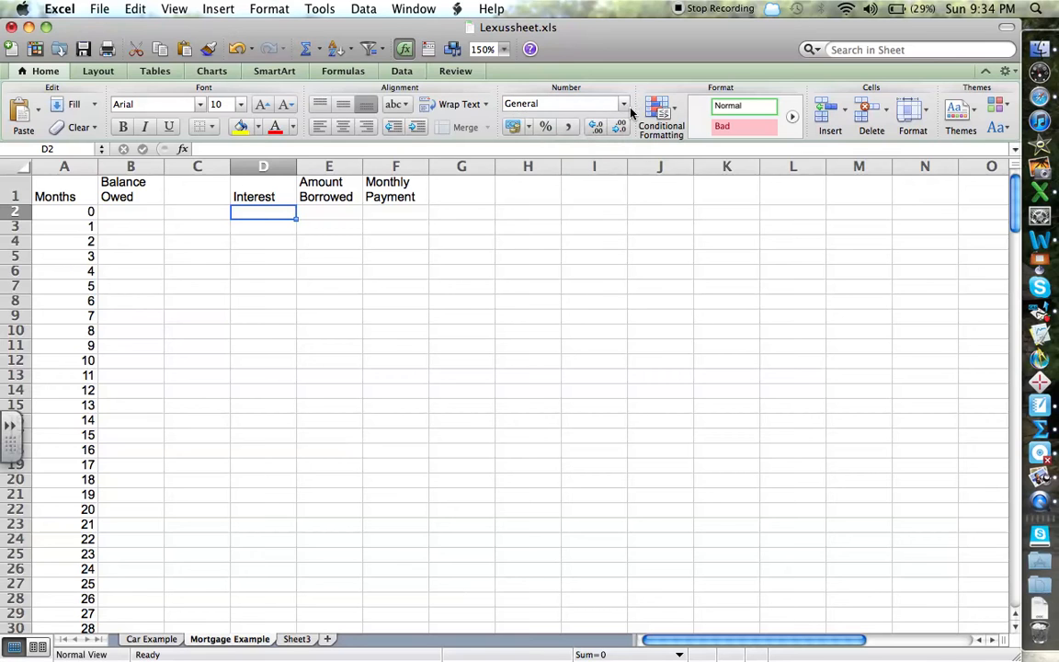
left_click(623, 103)
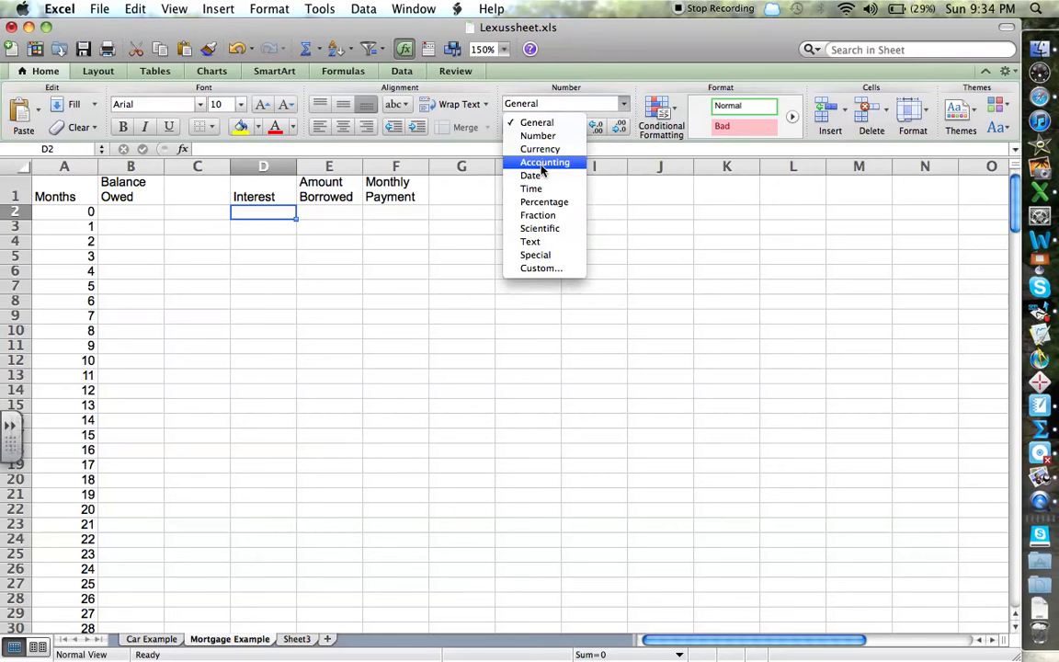
left_click(536, 204)
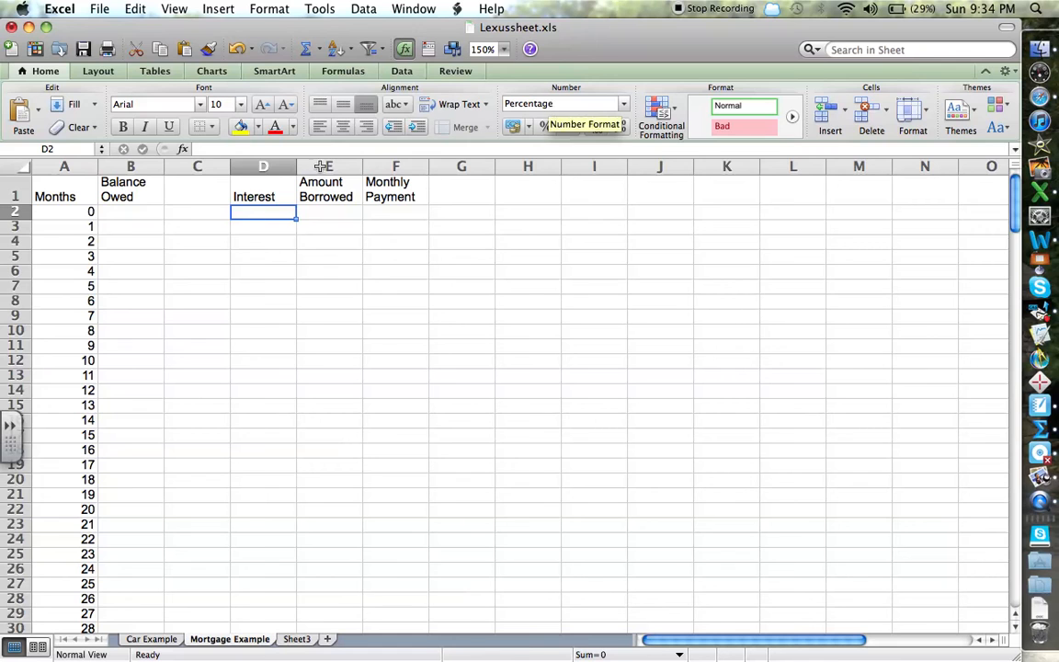
type("6.5")
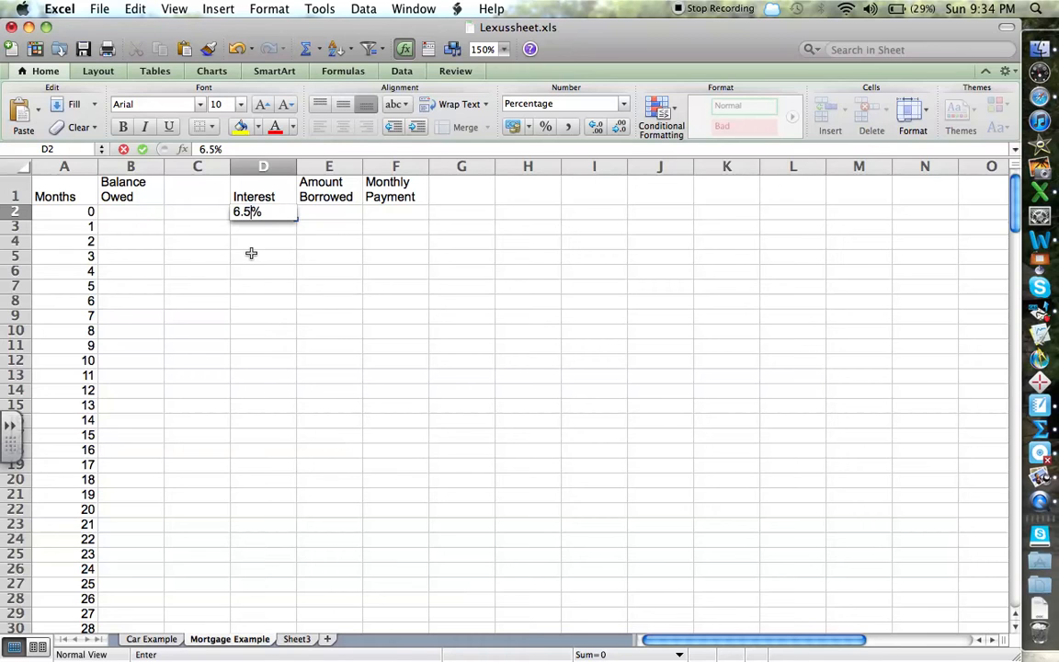
key("Tab")
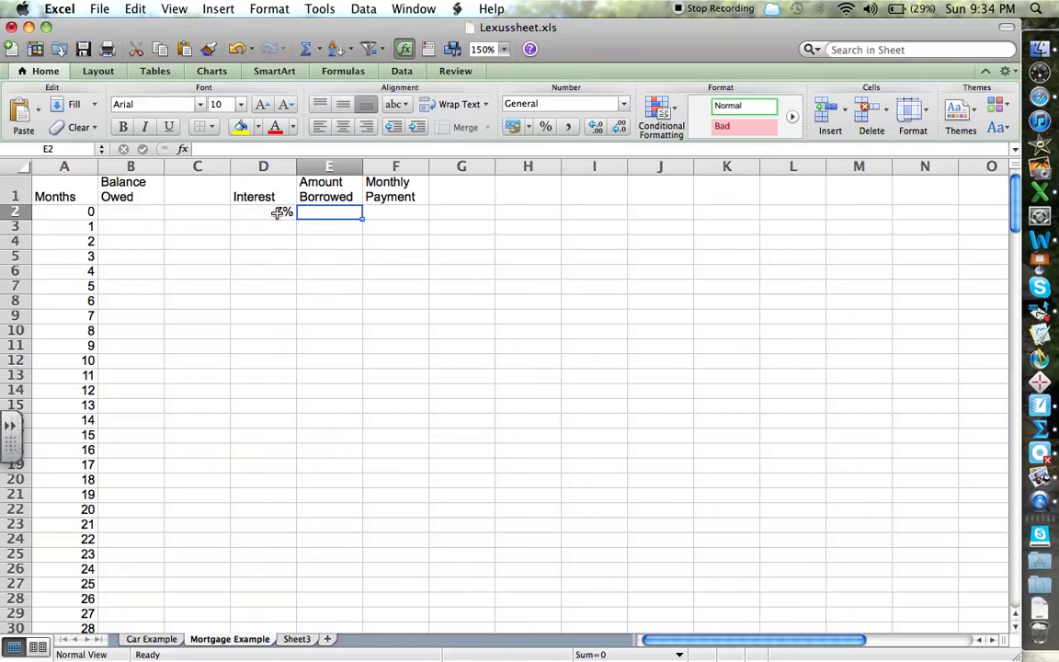
left_click(280, 212)
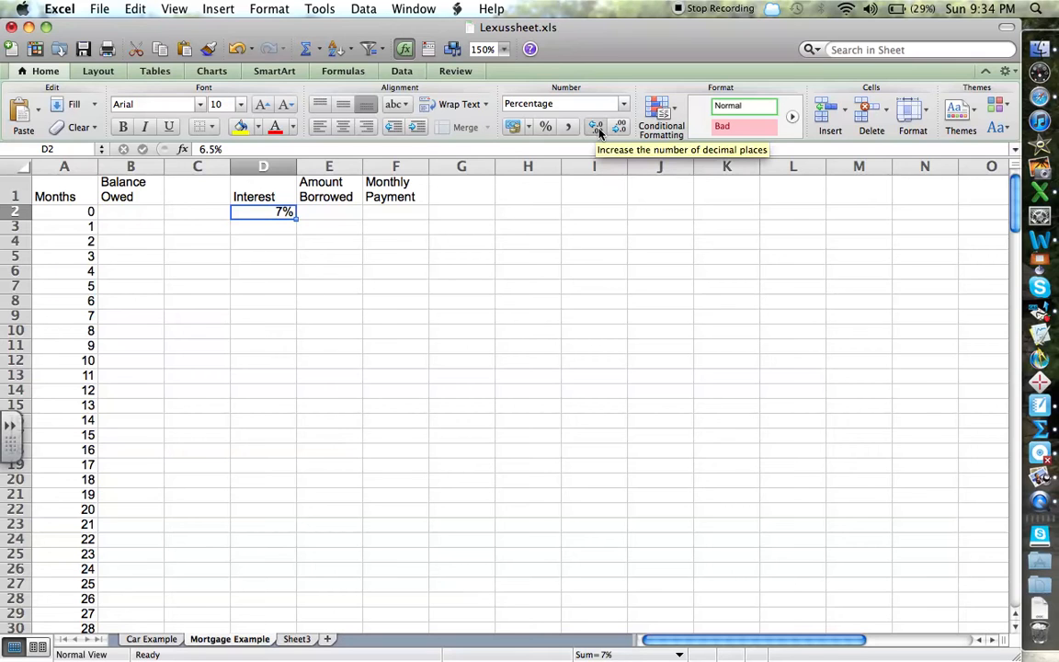
left_click(595, 127)
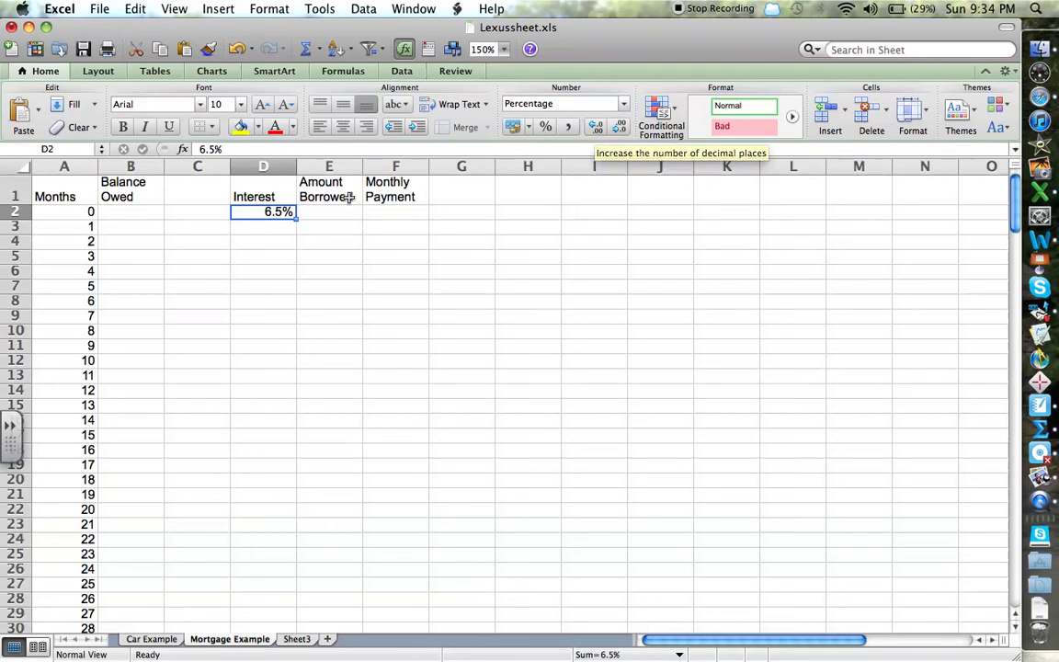
Step: Format the Amount Borrowed cell E2 as Currency and enter 140000
left_click(323, 211)
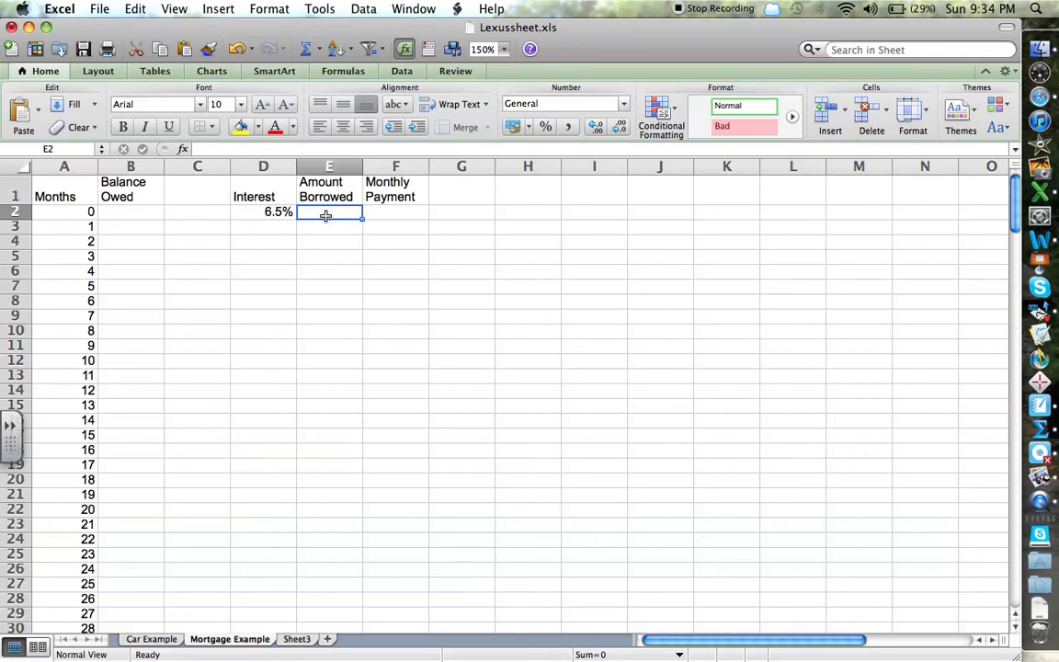
left_click(564, 102)
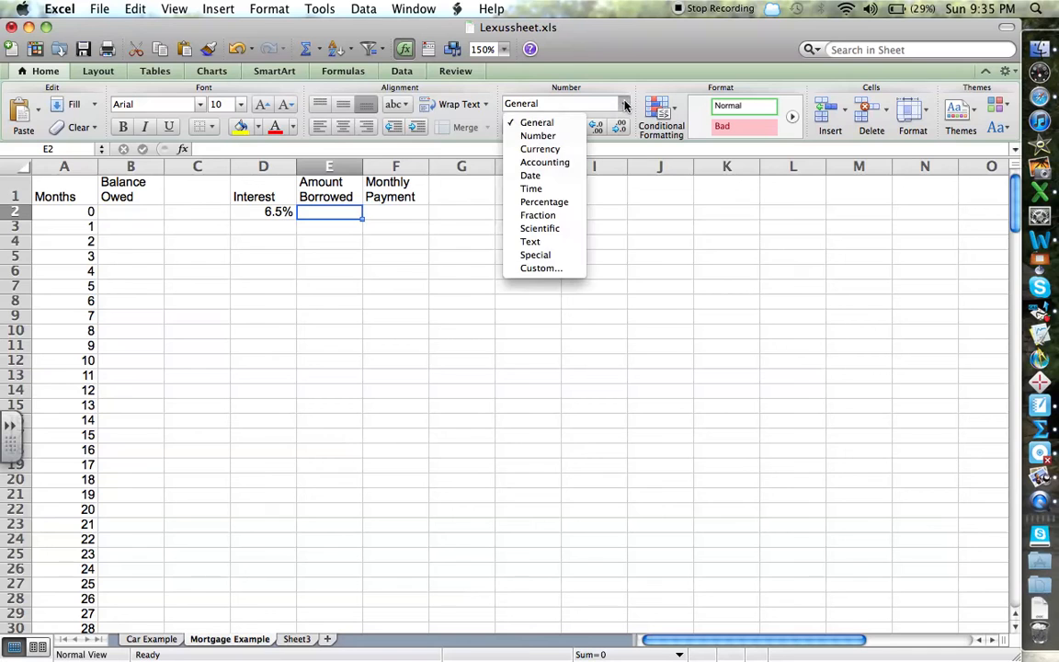
left_click(544, 149)
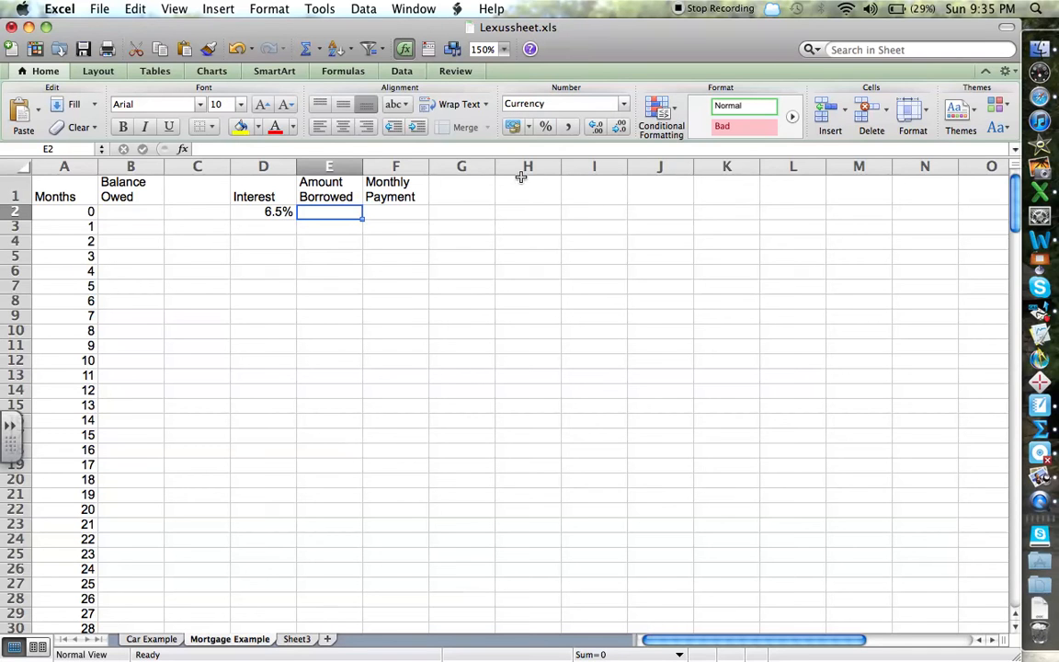
type("140")
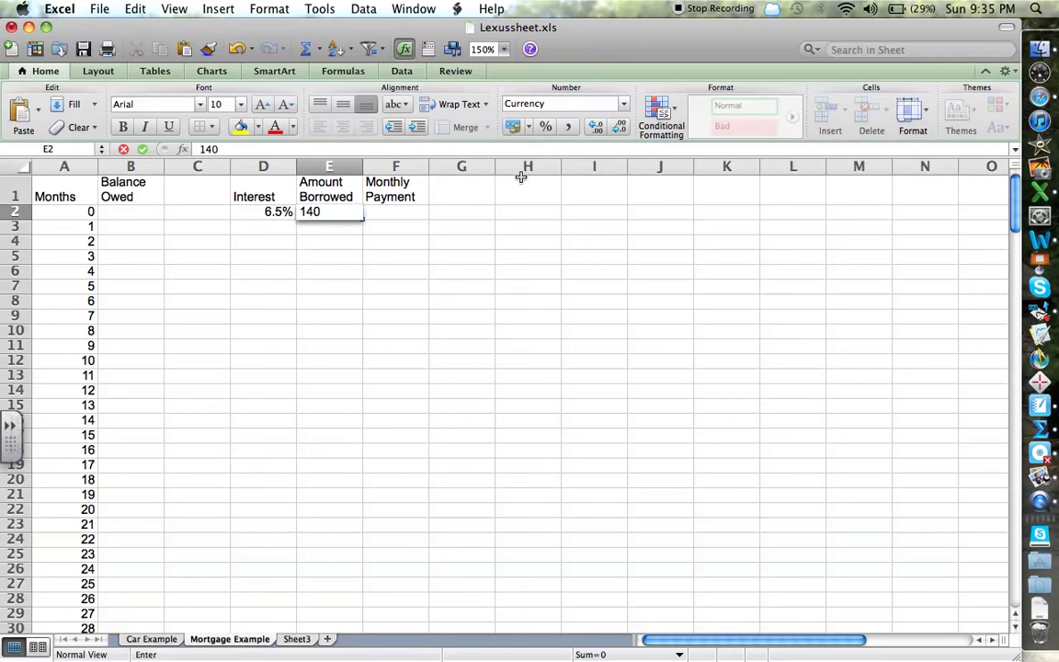
type("000")
key("Return")
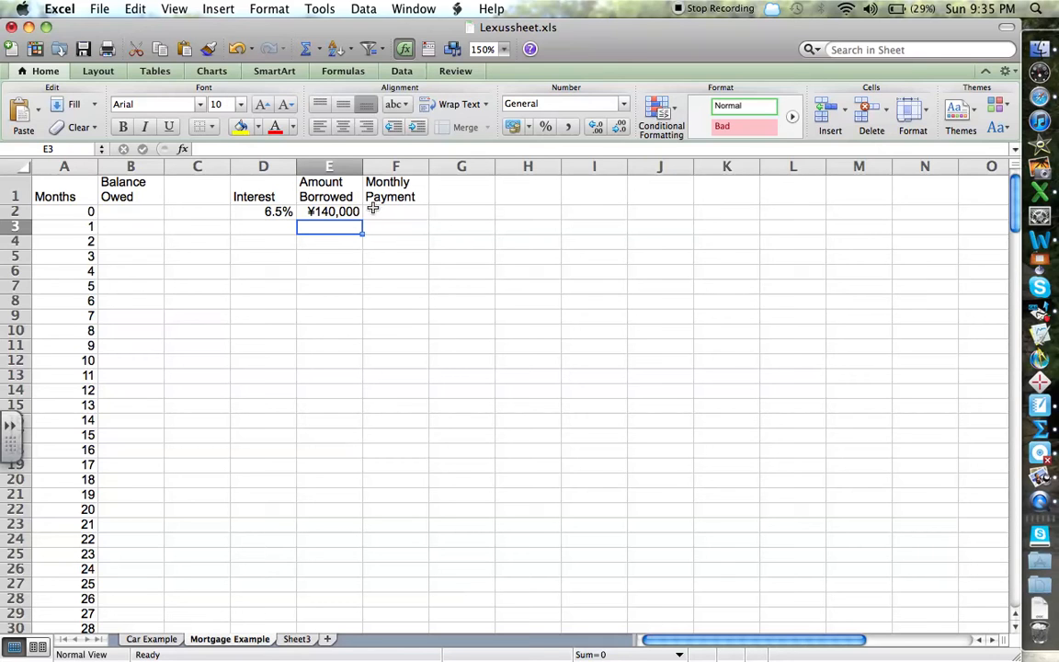
Step: Switch the Amount Borrowed value in E2 to the "$ English (Japan)" accounting format
left_click(317, 210)
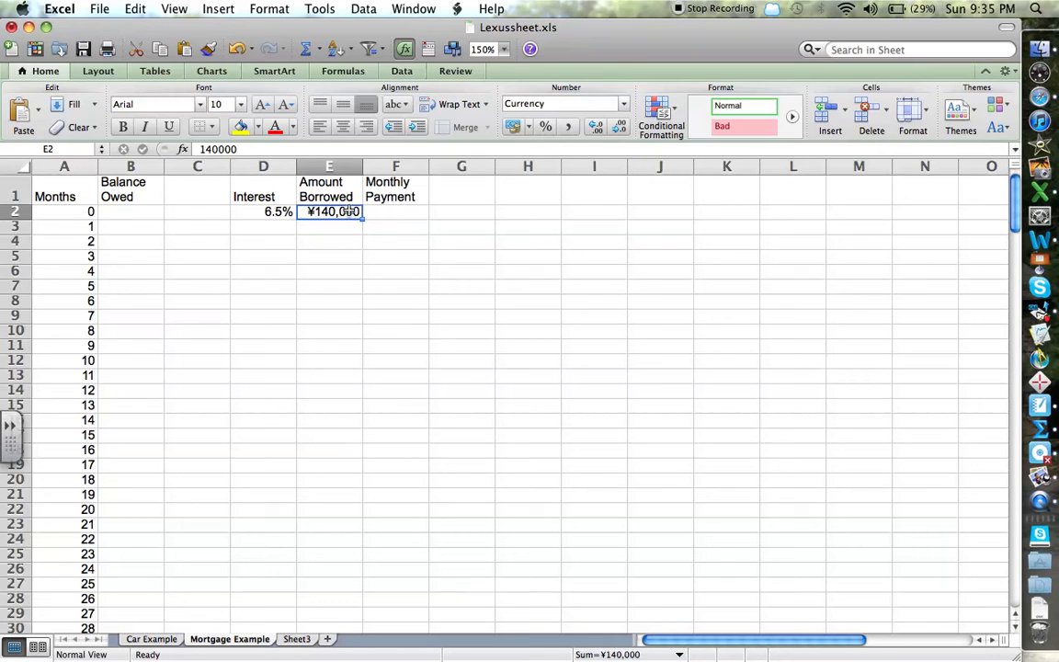
left_click(528, 127)
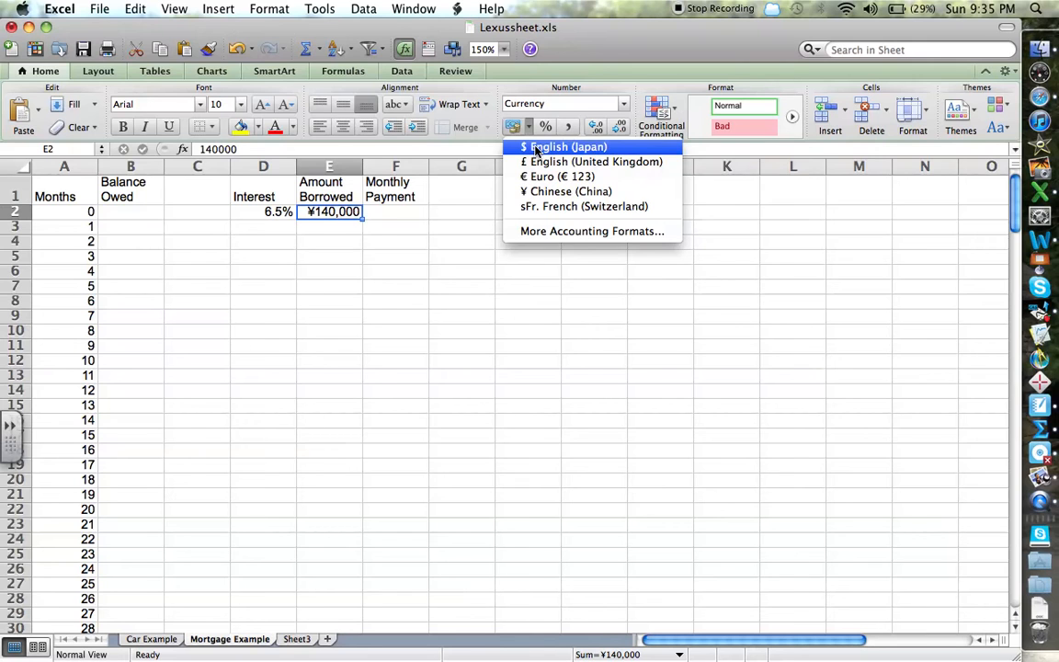
left_click(536, 151)
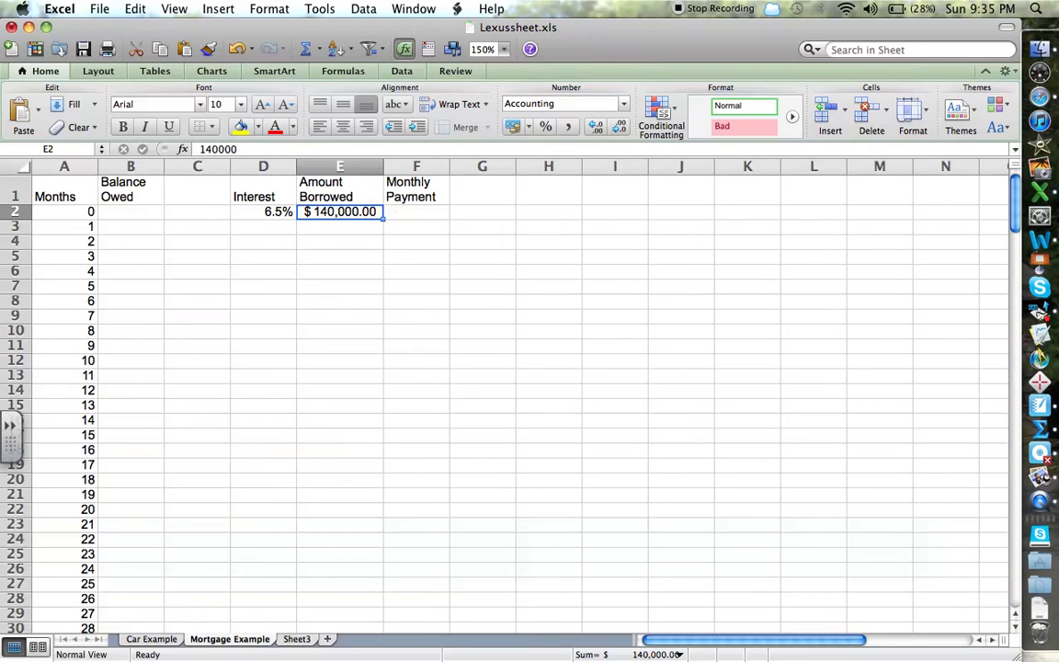
Step: Give the Monthly Payment cell F2 the "$ English (Japan)" accounting format and enter 800
left_click(413, 209)
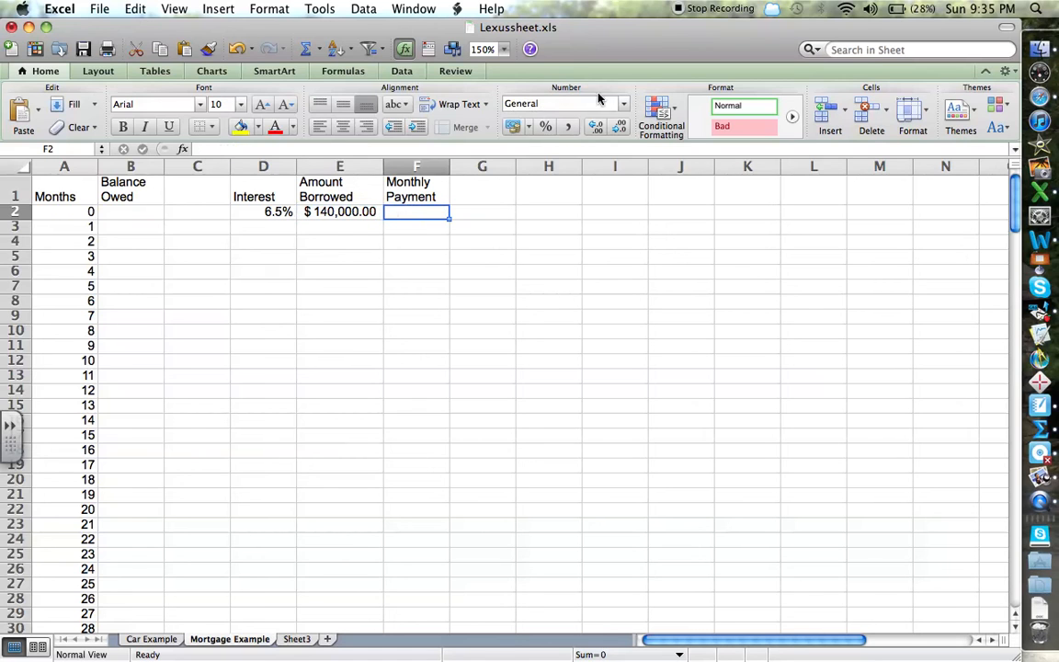
left_click(622, 104)
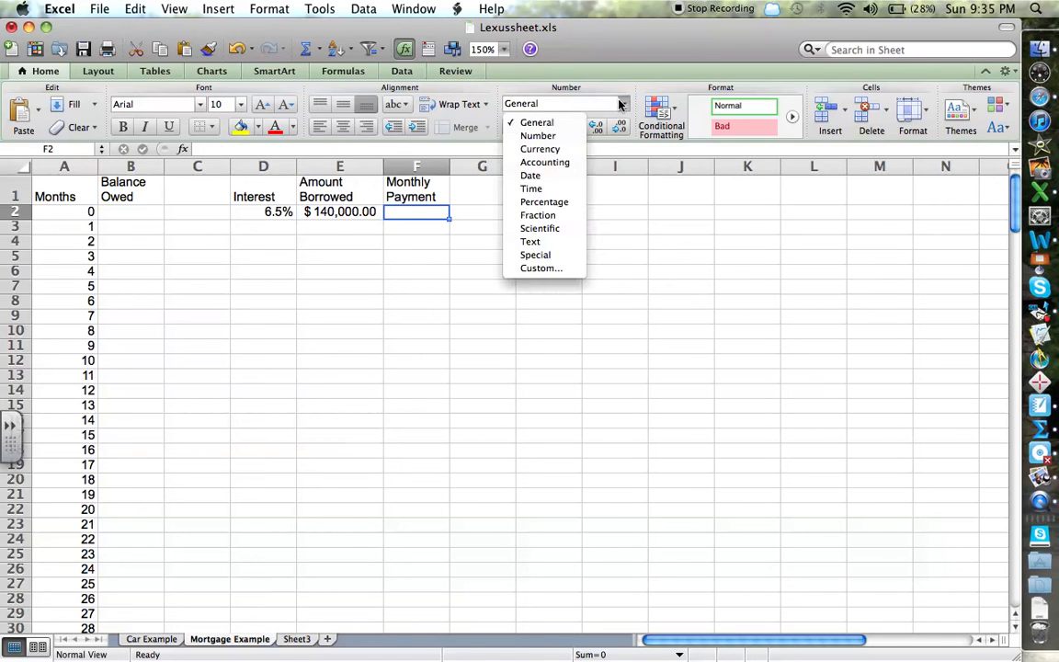
left_click(542, 149)
left_click(528, 129)
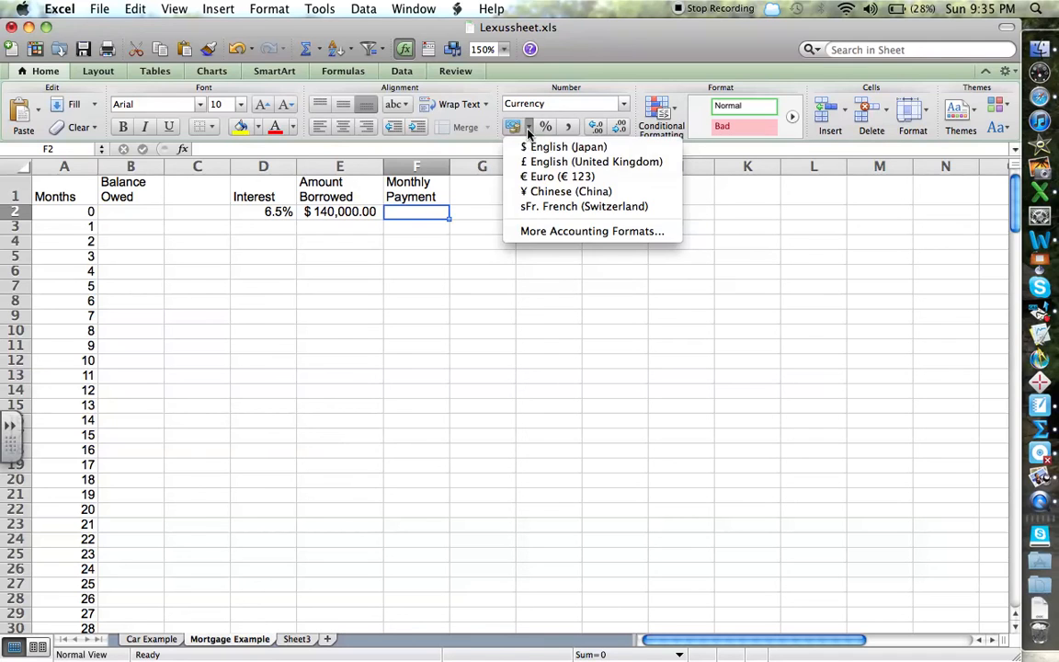
left_click(533, 144)
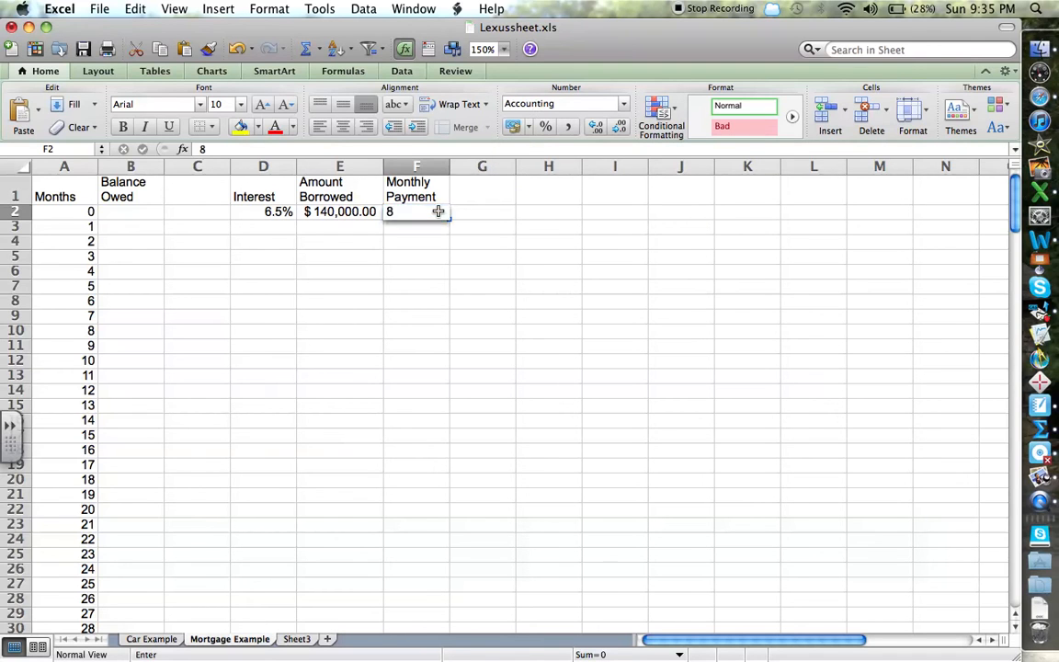
type("800")
key("Return")
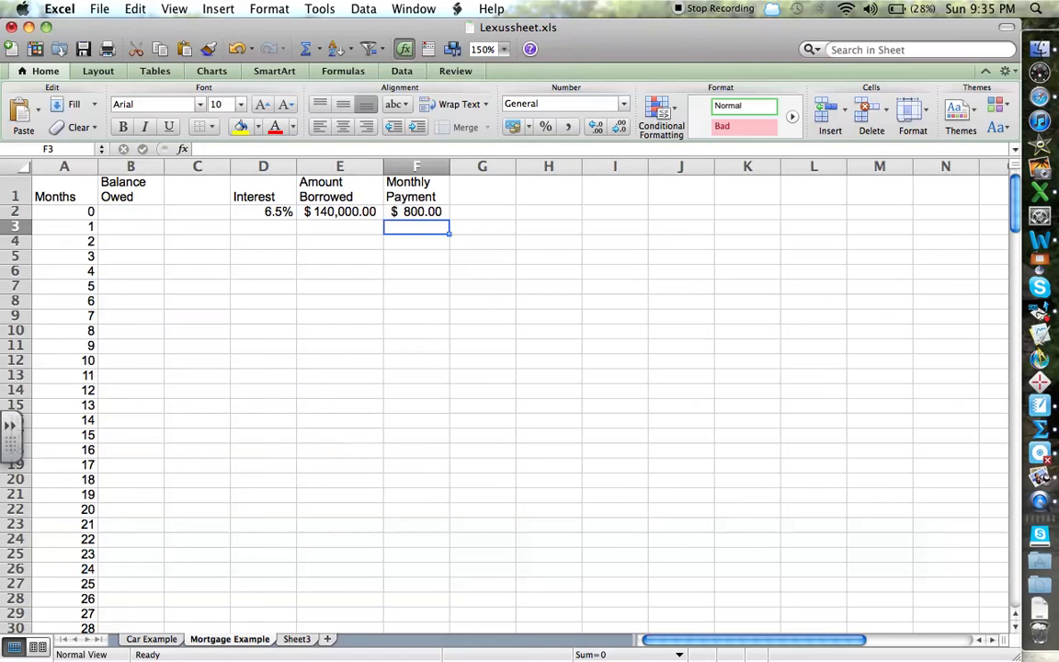
Step: Link the month 0 Balance Owed in B2 to the amount borrowed with the formula =E2
left_click(131, 212)
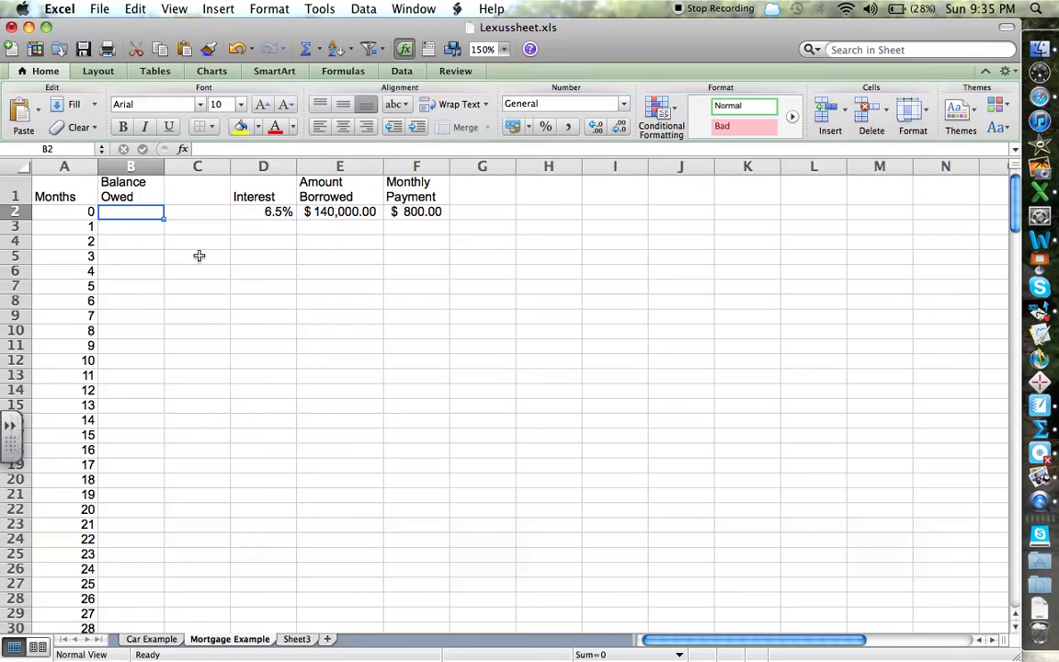
type("=")
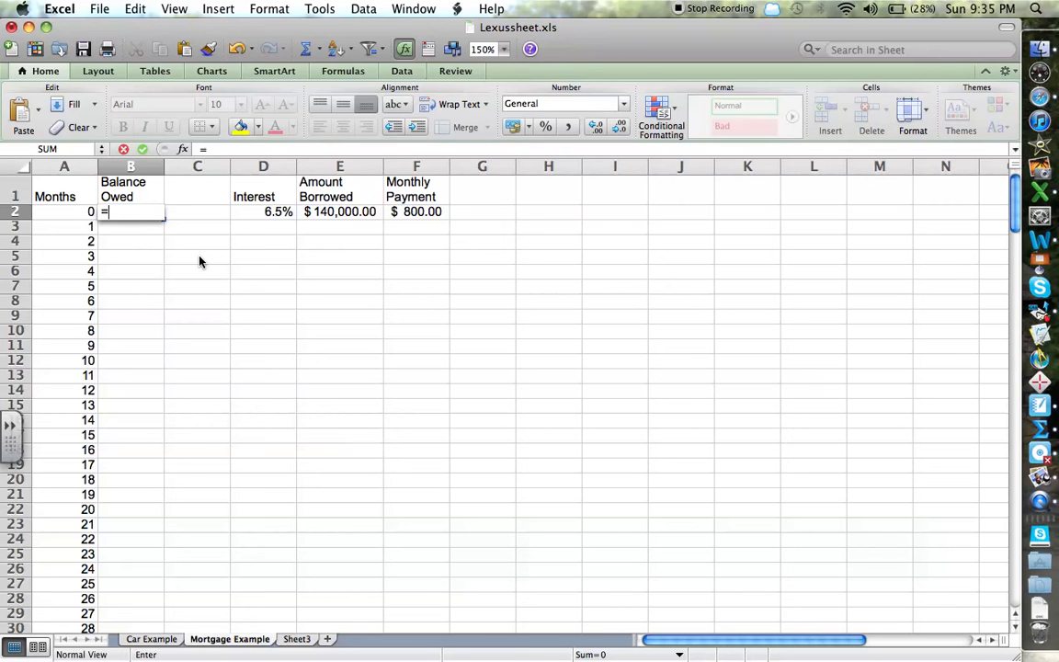
type("E2")
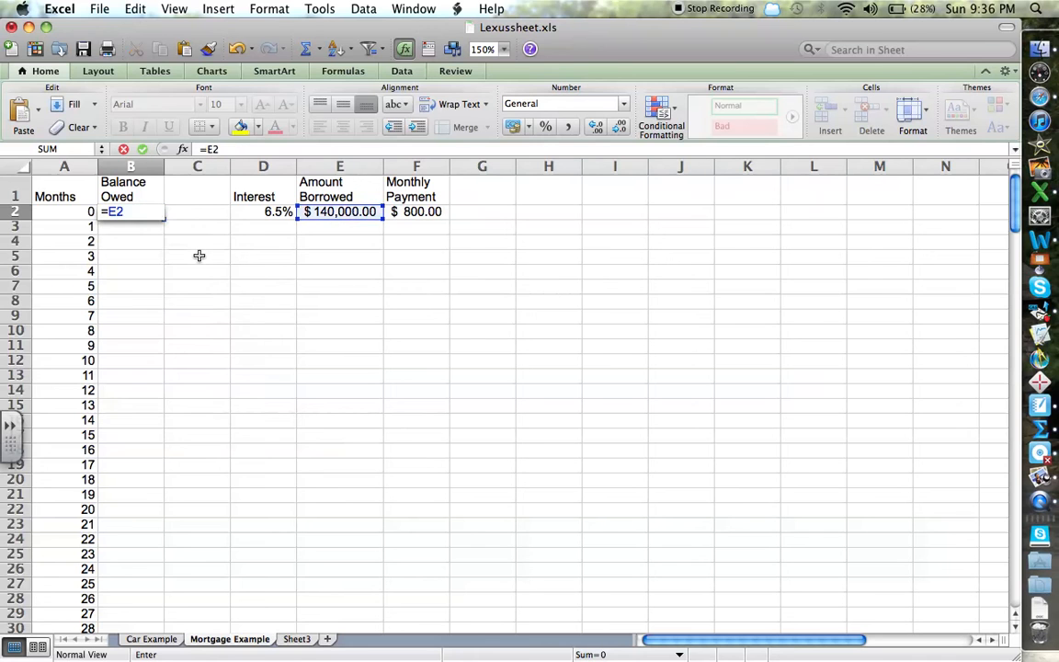
key("Return")
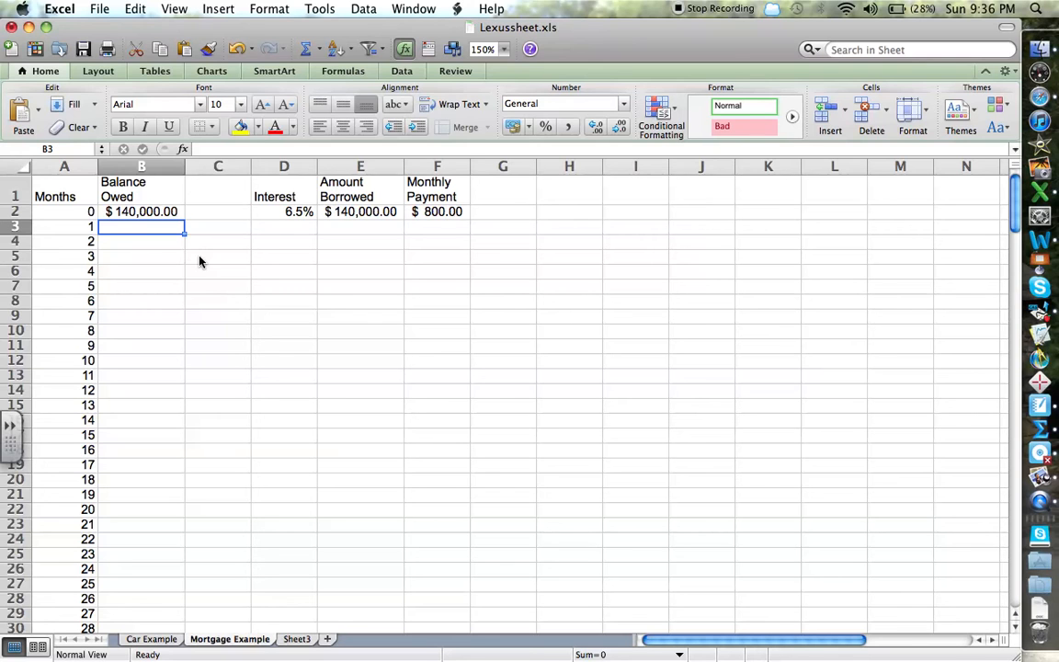
Step: Calculate the month 1 Balance Owed in B3 with the formula =B2*(1+D2/12)-F2
type("=")
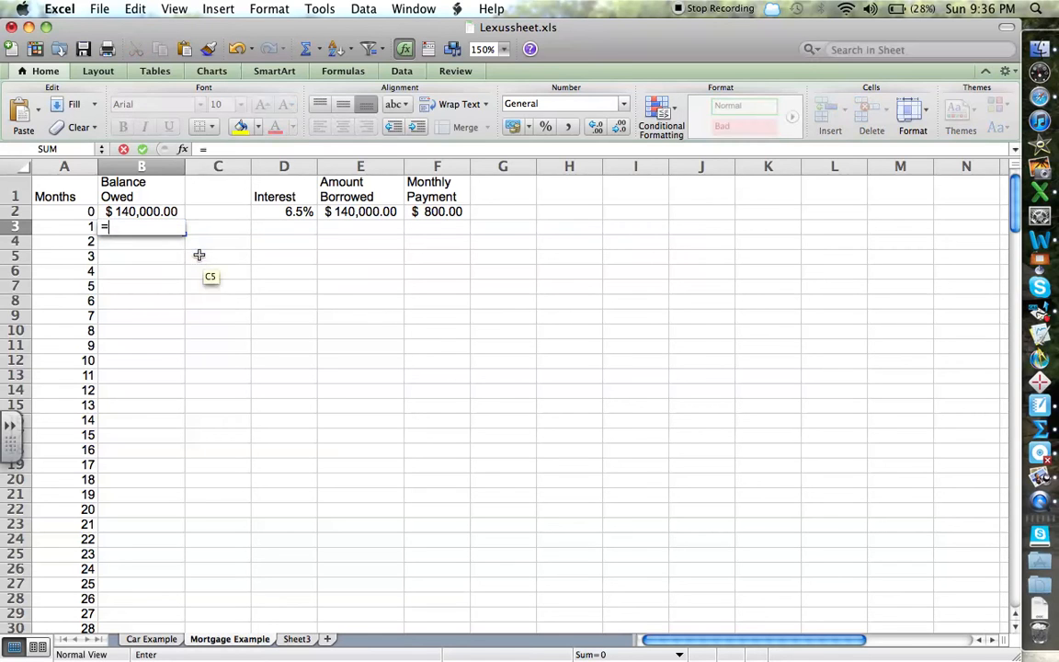
left_click(154, 213)
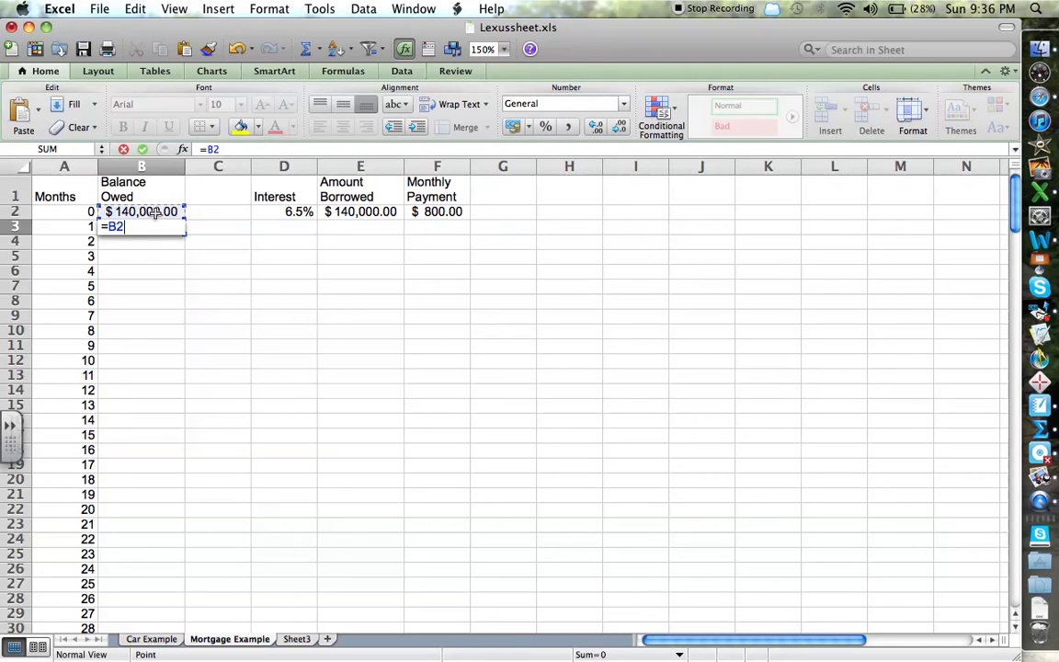
type("*(1+")
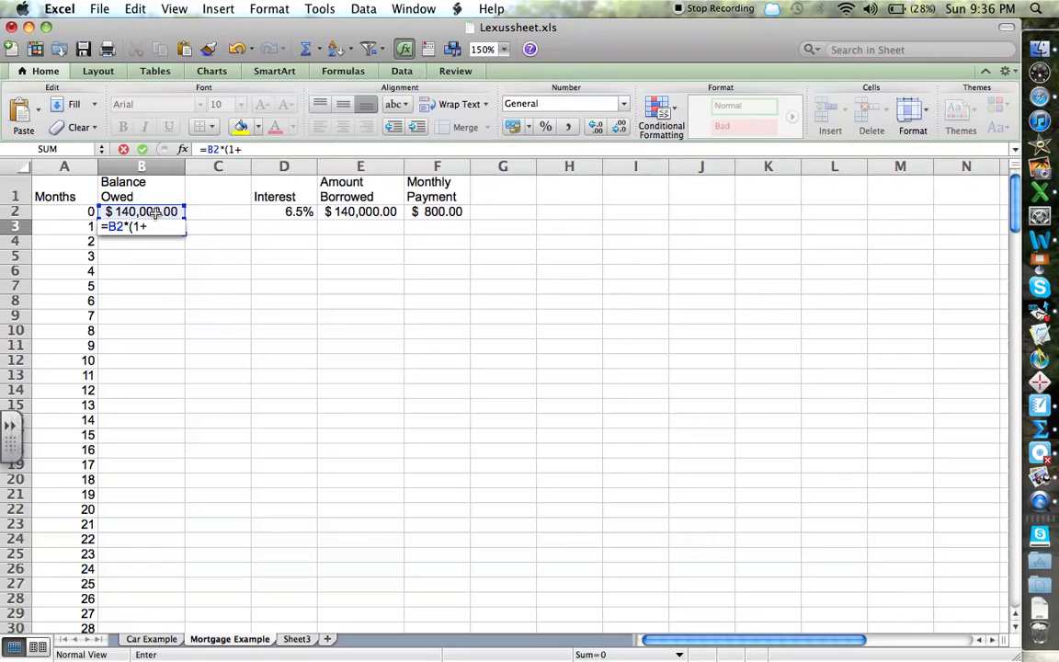
left_click(288, 213)
type("/12")
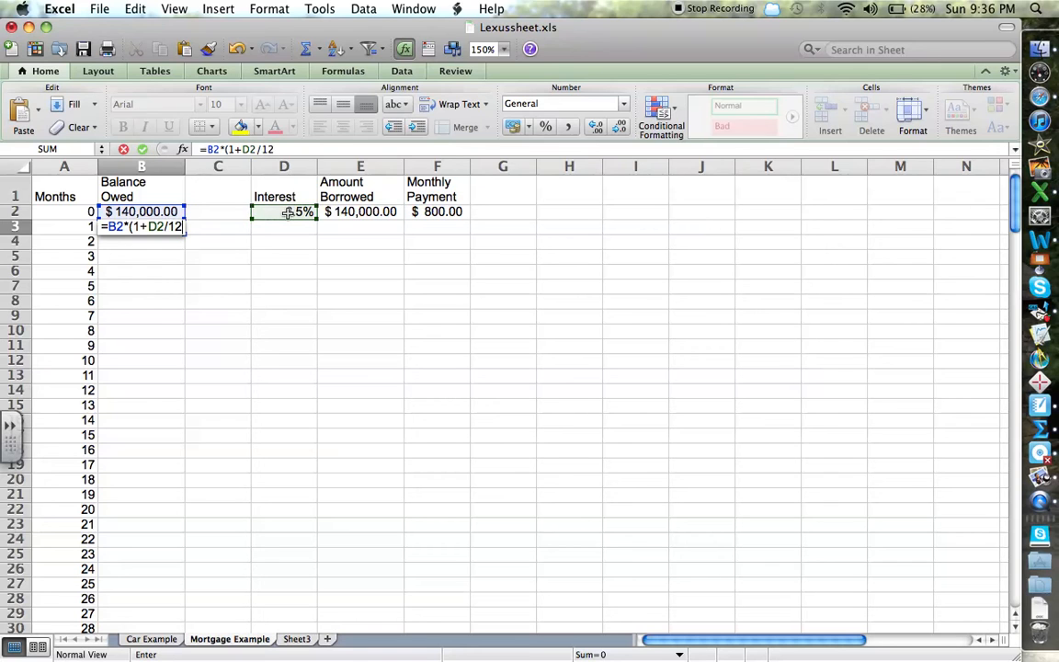
type(")")
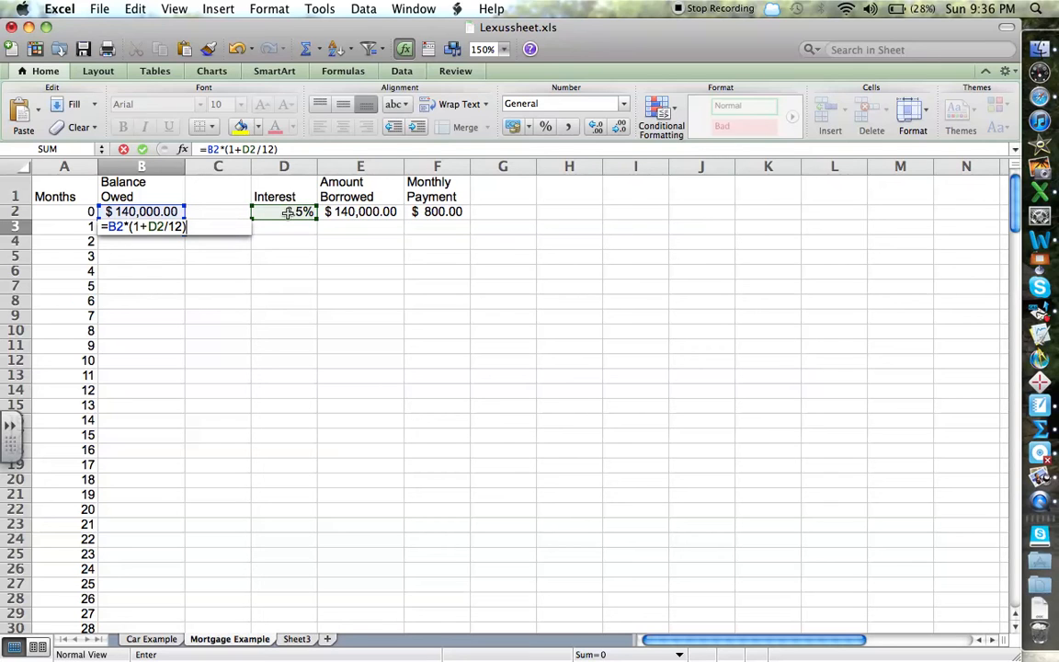
type("-")
left_click(430, 212)
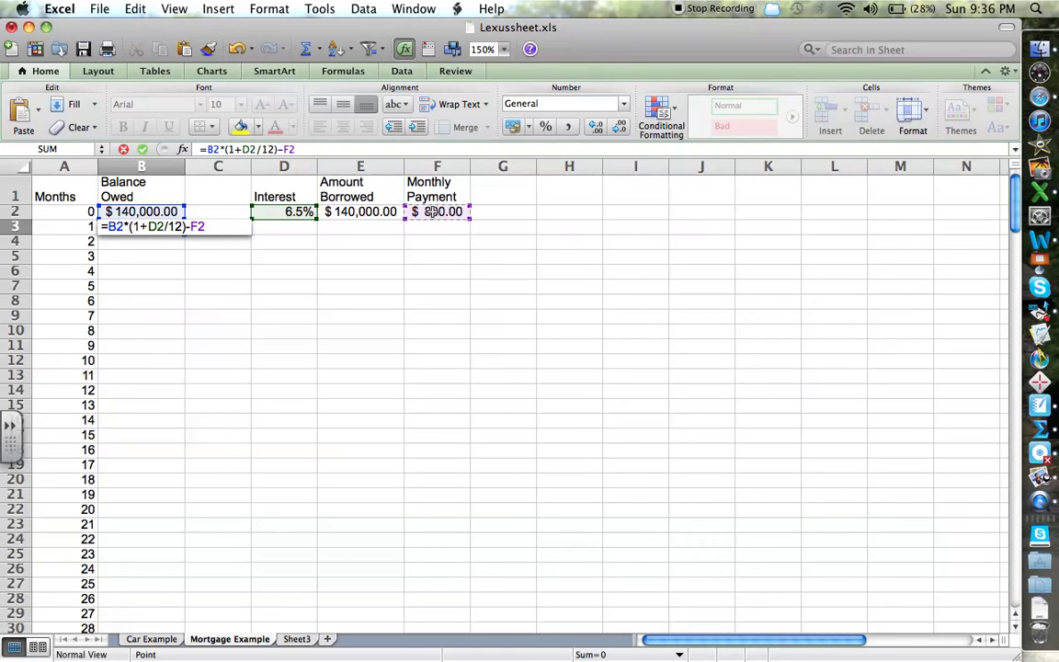
key("Return")
key("Return")
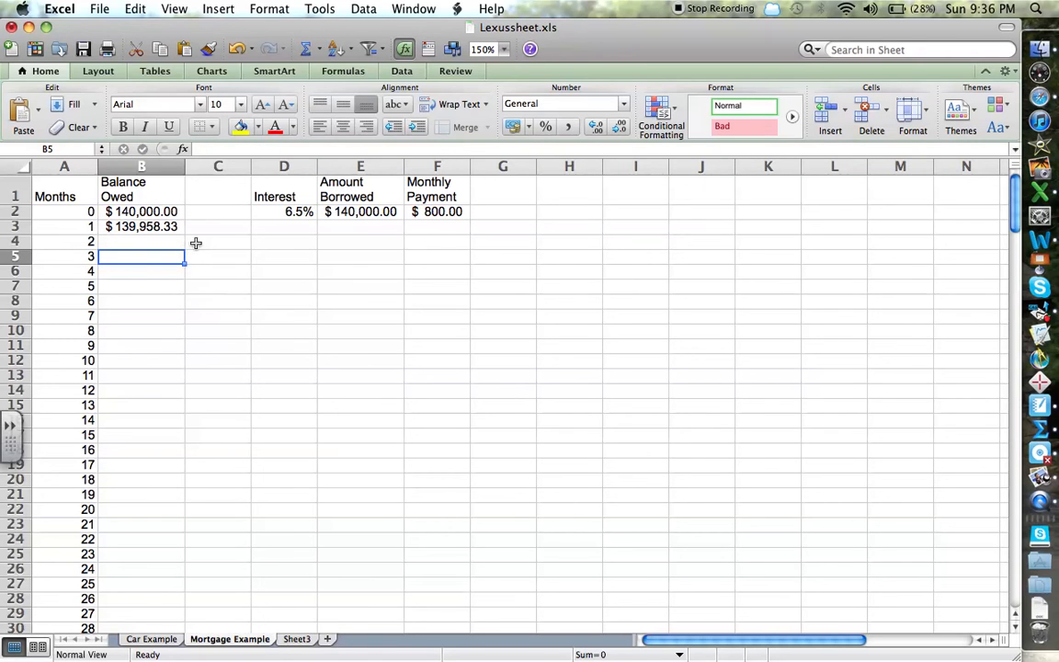
Step: Fill the B3 balance formula down through B5 and compare the cell references in B4 with those in B3
left_click(147, 227)
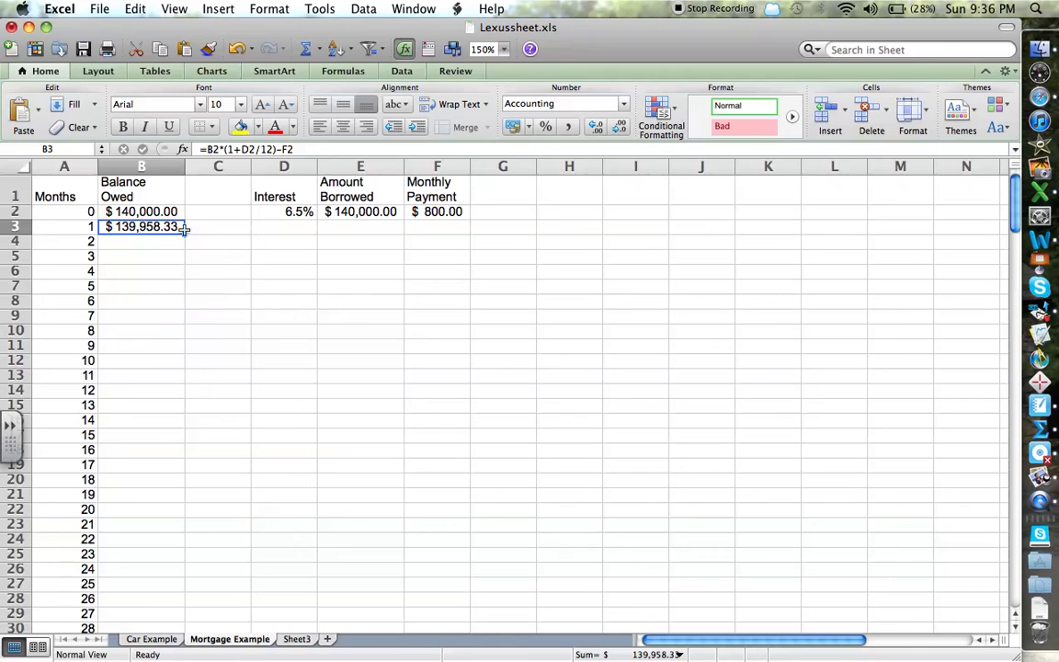
left_click_drag(185, 233, 183, 267)
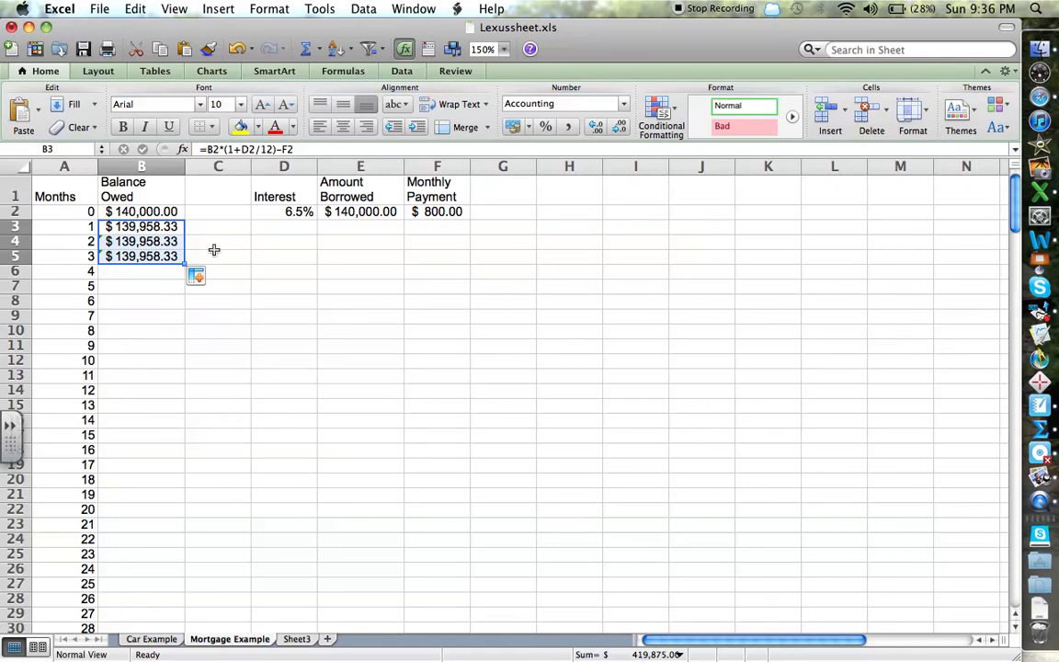
left_click(215, 246)
left_click(149, 240)
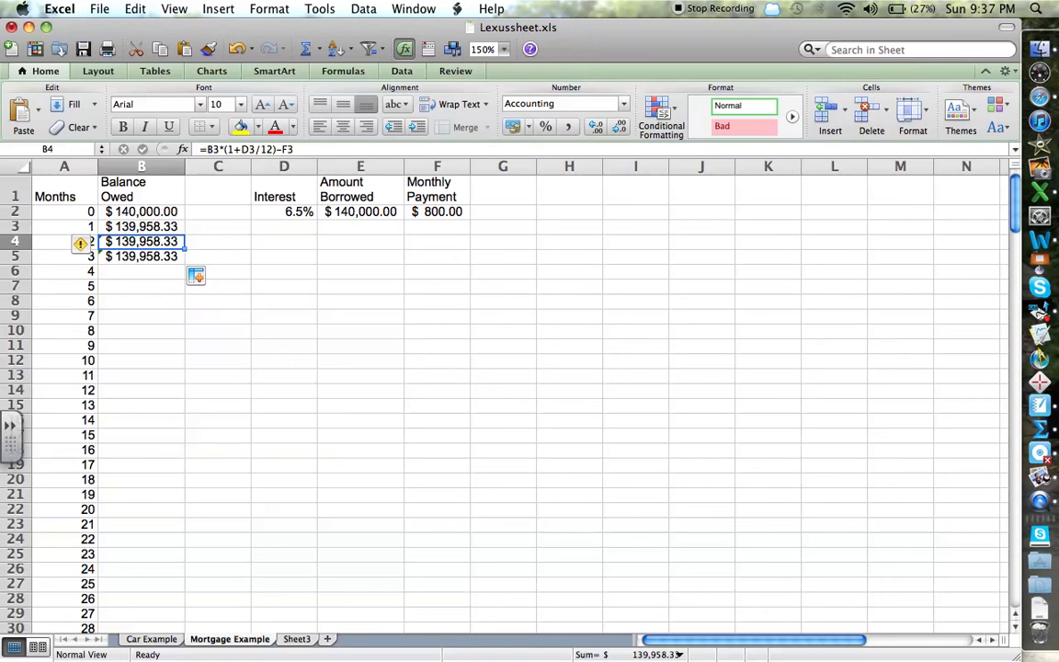
key("Up")
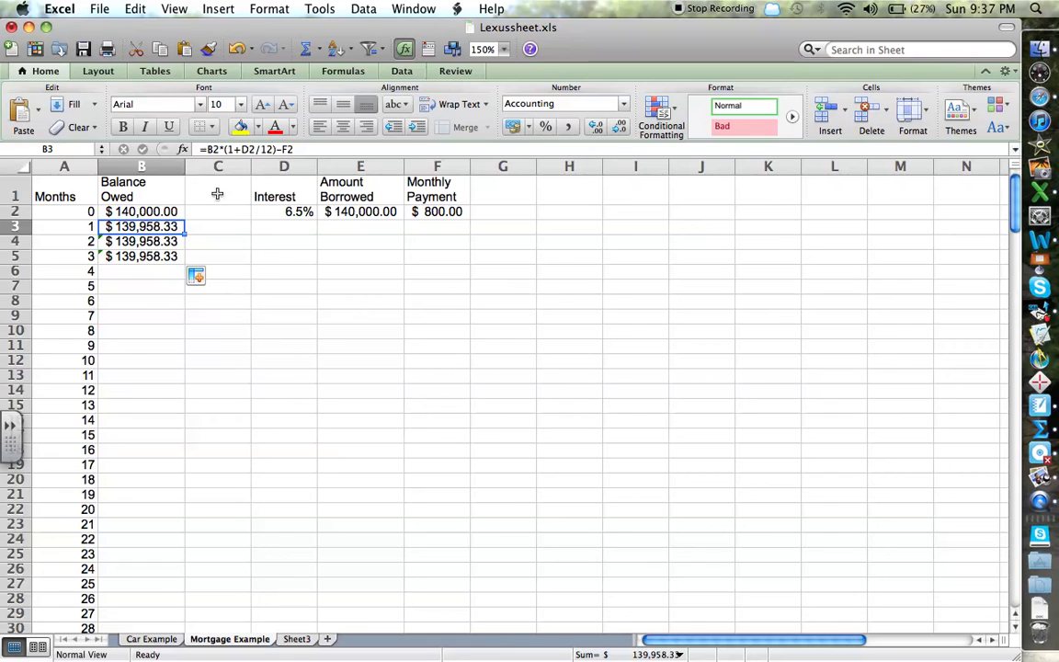
Step: Compare the references in B4 and B3, and lock the interest and payment rows in B3 with =B2*(1+D$2/12)-F$2
key("Down")
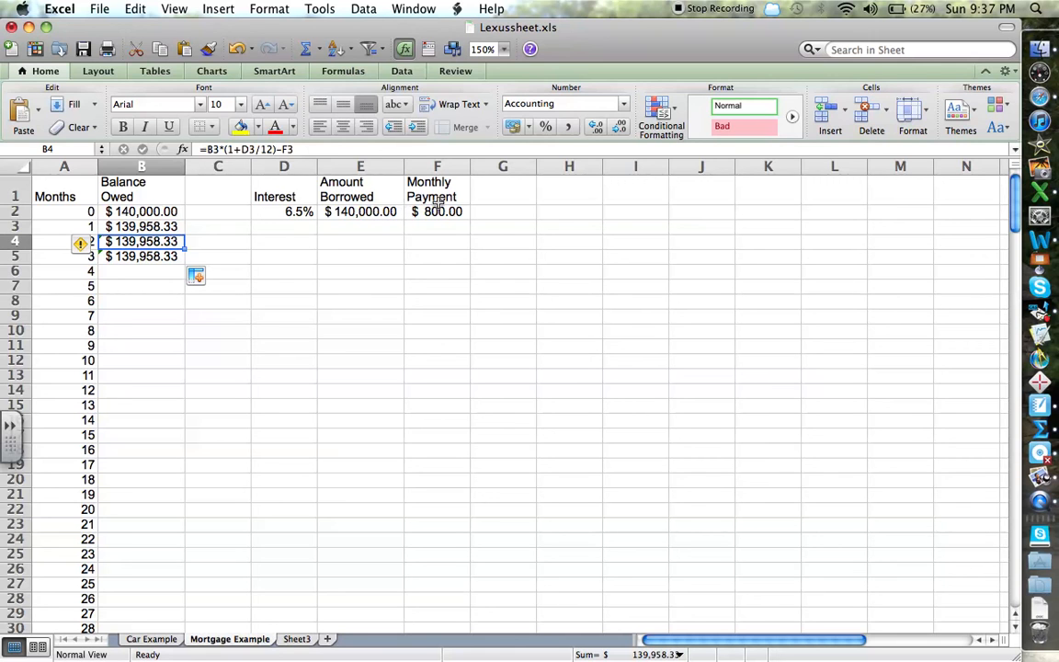
left_click(145, 227)
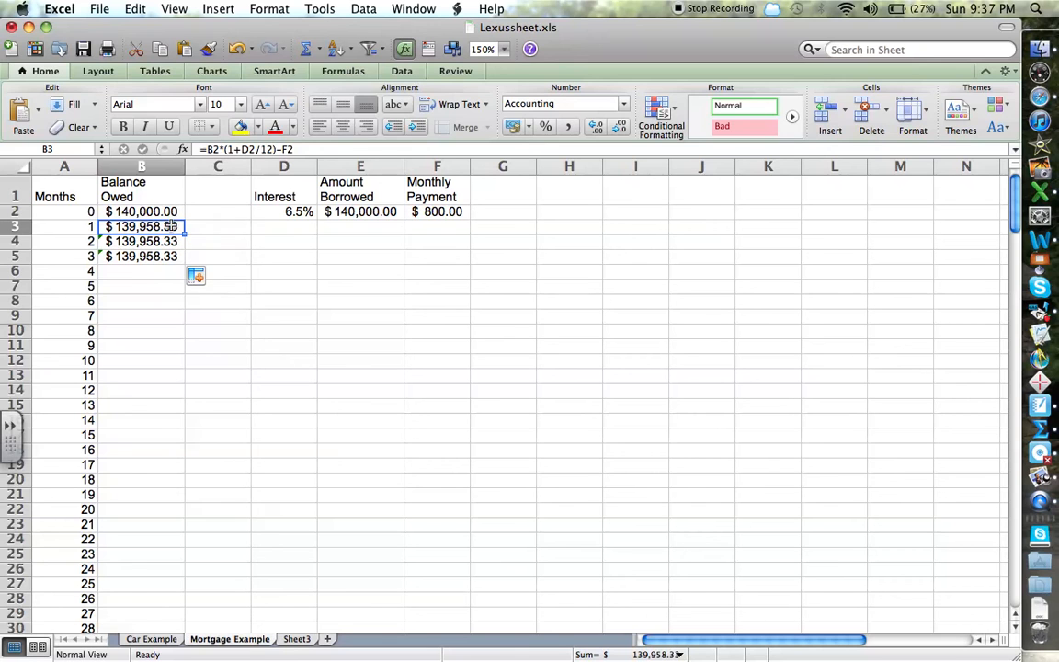
double_click(168, 226)
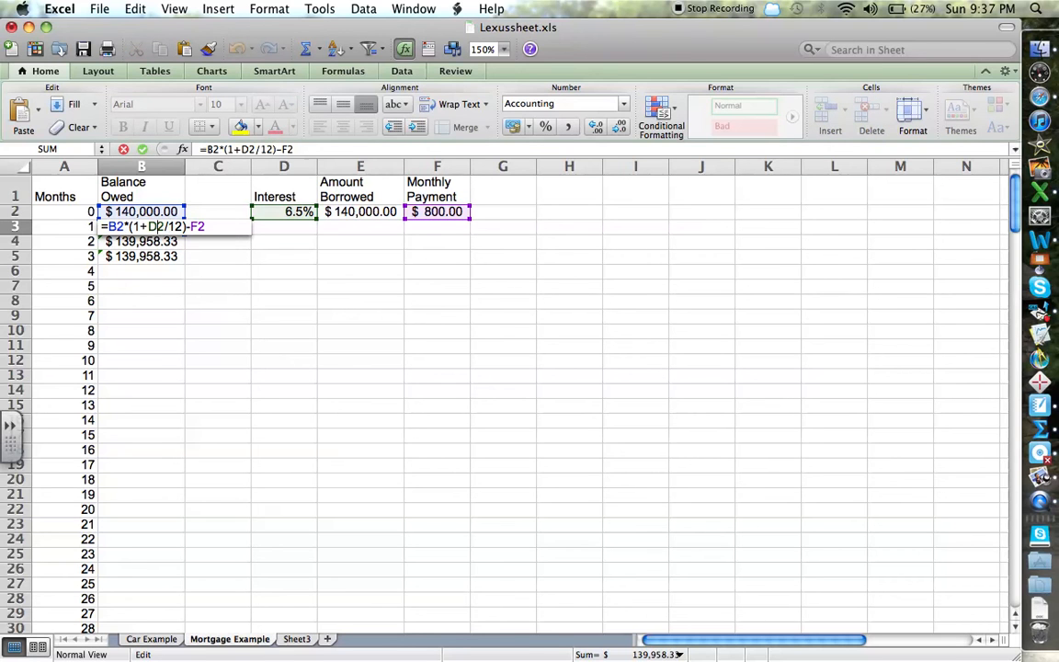
type("$")
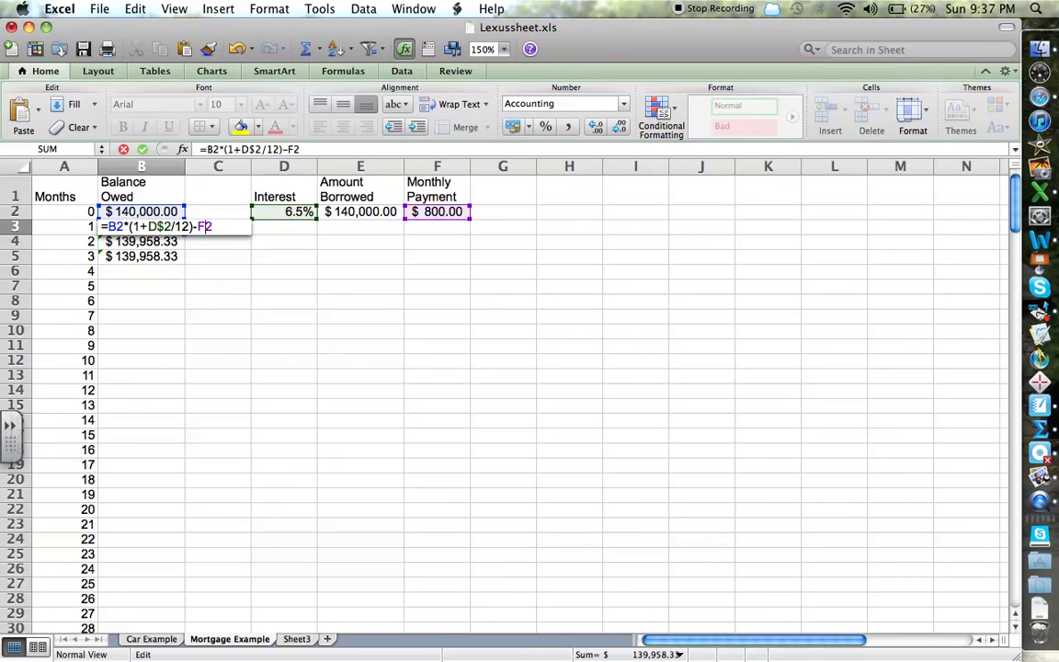
type("$")
key("Return")
Step: Fill the B3 balance formula down through month 180 in B182, checking the copied references in B4 and B6
left_click(174, 226)
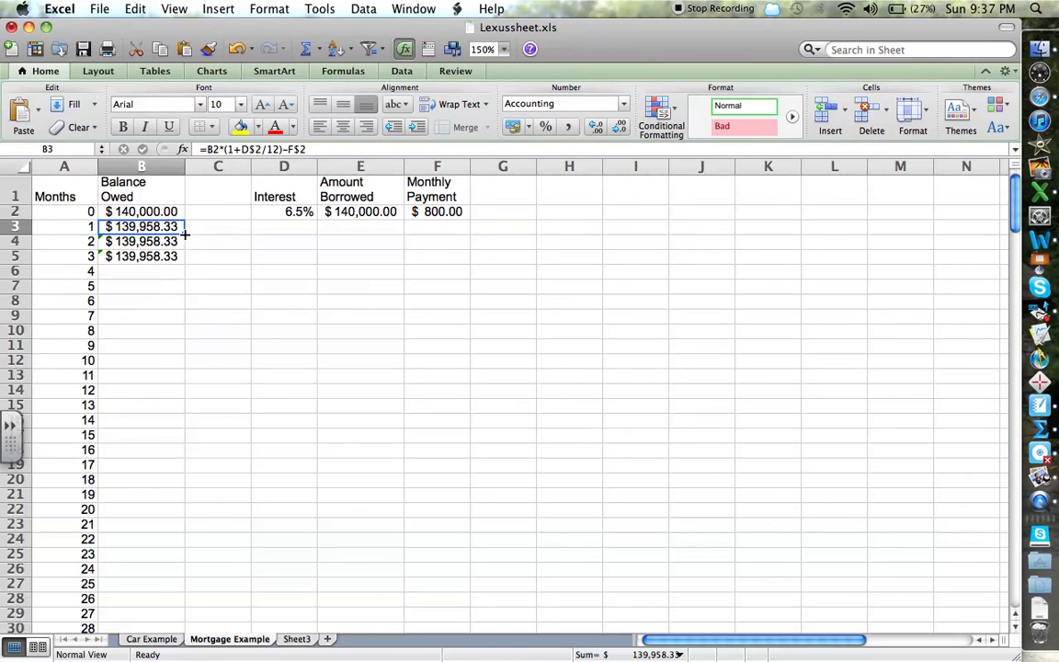
left_click_drag(185, 236, 179, 482)
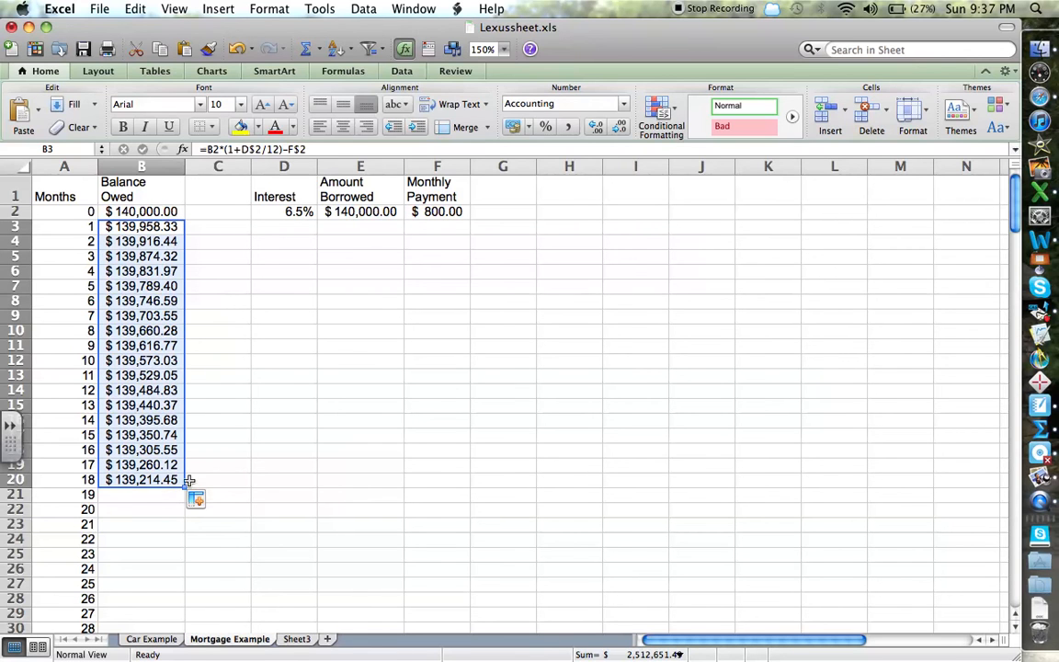
left_click(138, 240)
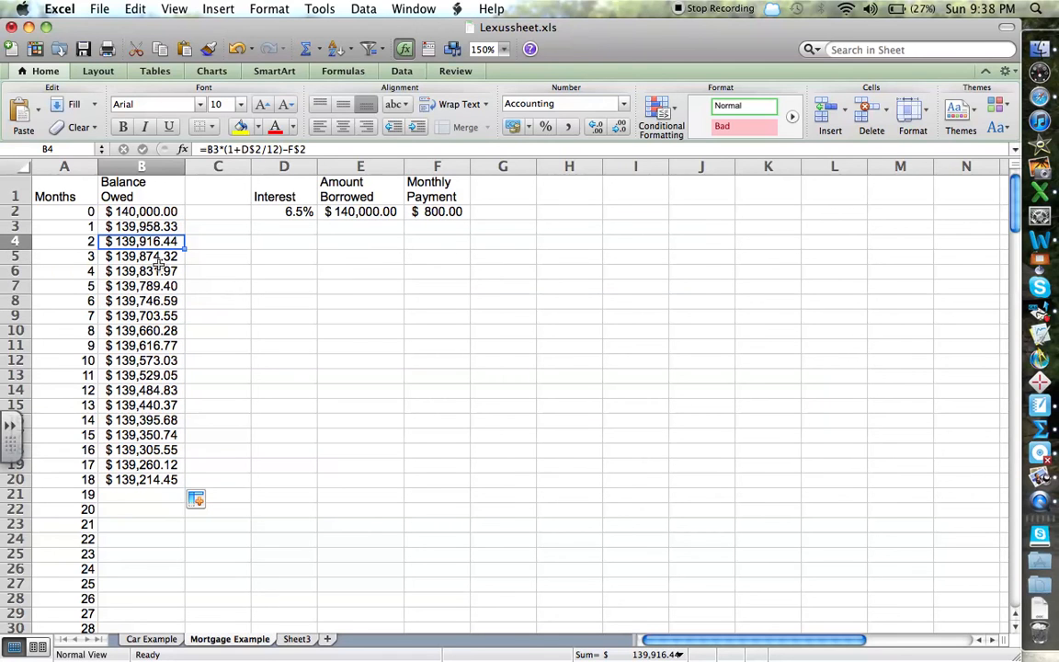
left_click(158, 269)
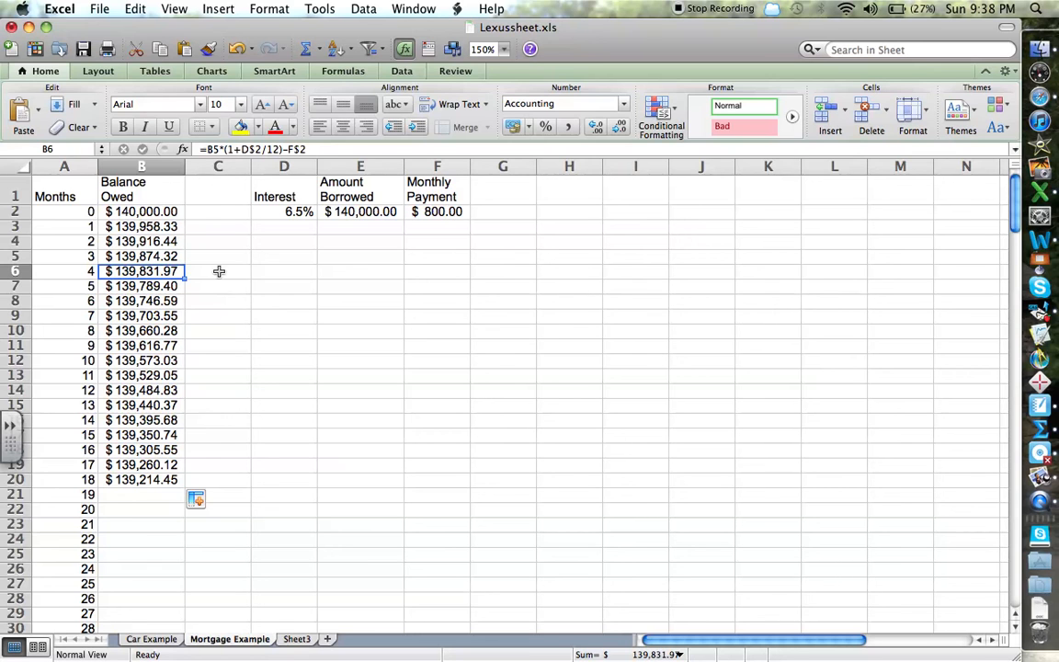
left_click(164, 480)
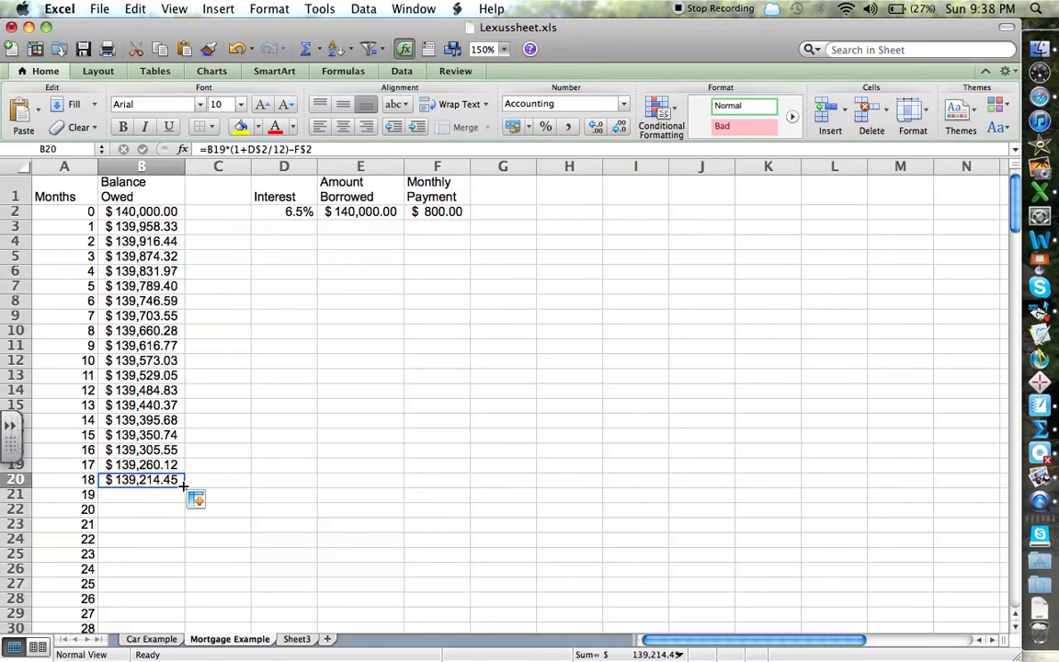
left_click_drag(184, 484, 152, 411)
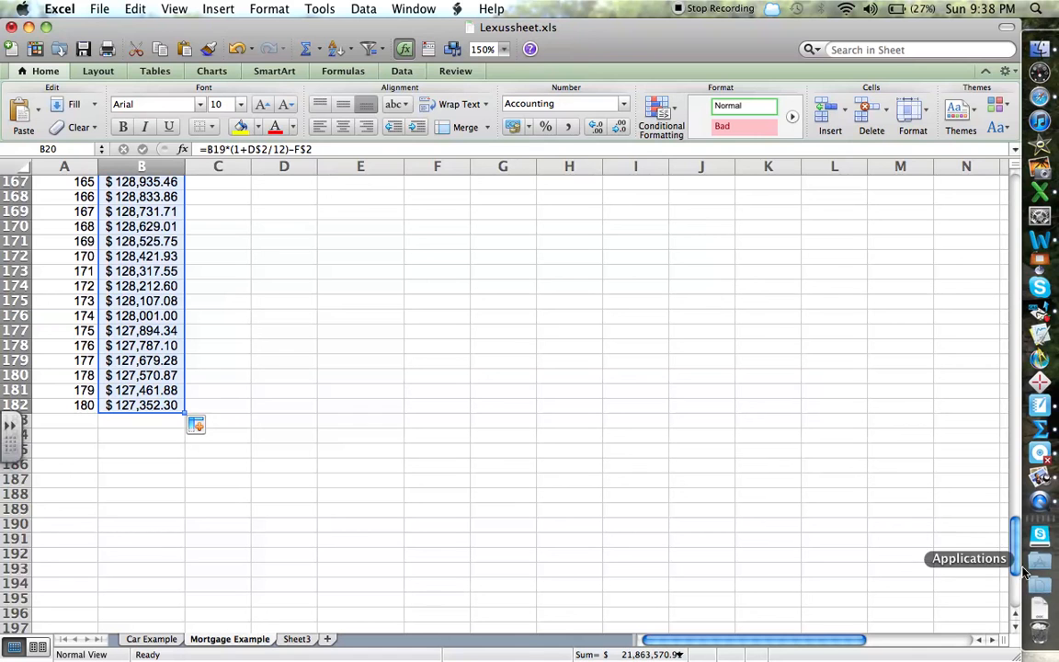
Step: Enter the heading "Balance After 15 years" in cell H1
left_click_drag(1015, 556, 948, 180)
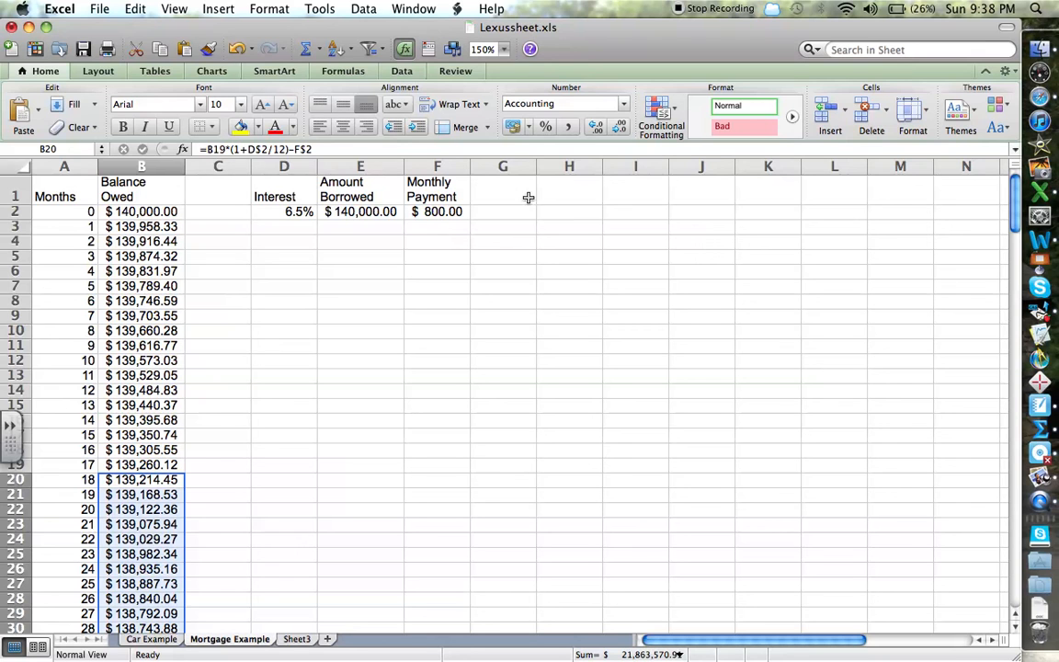
left_click(563, 195)
type("Balan")
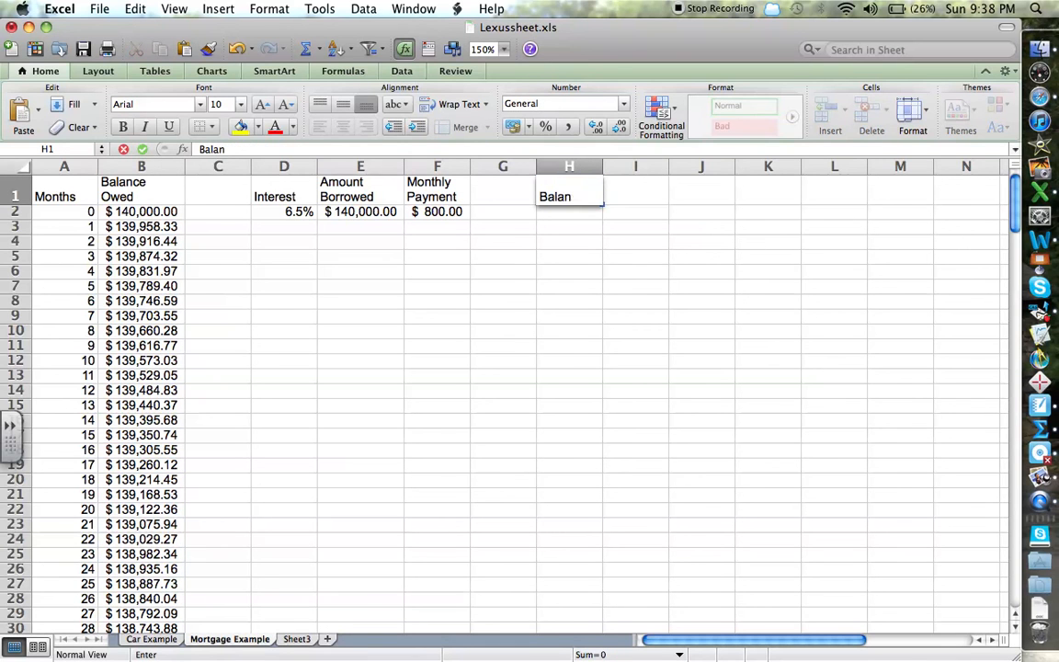
type("ce After")
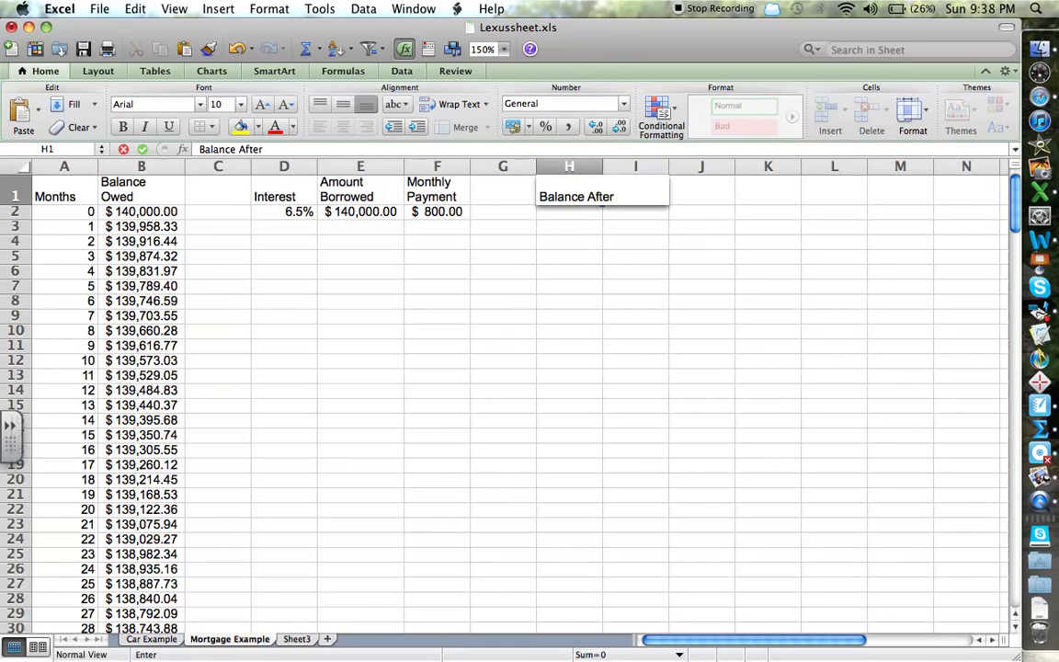
type(" 15 years")
key("Return")
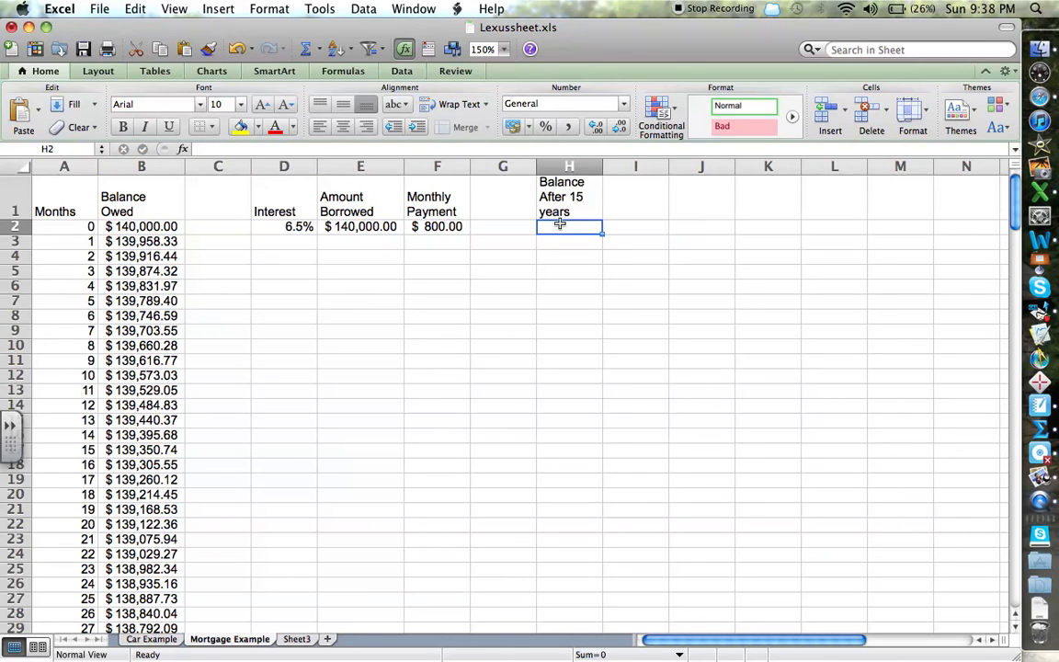
Step: Link H2 to the month 180 balance with the formula =b182
type("=")
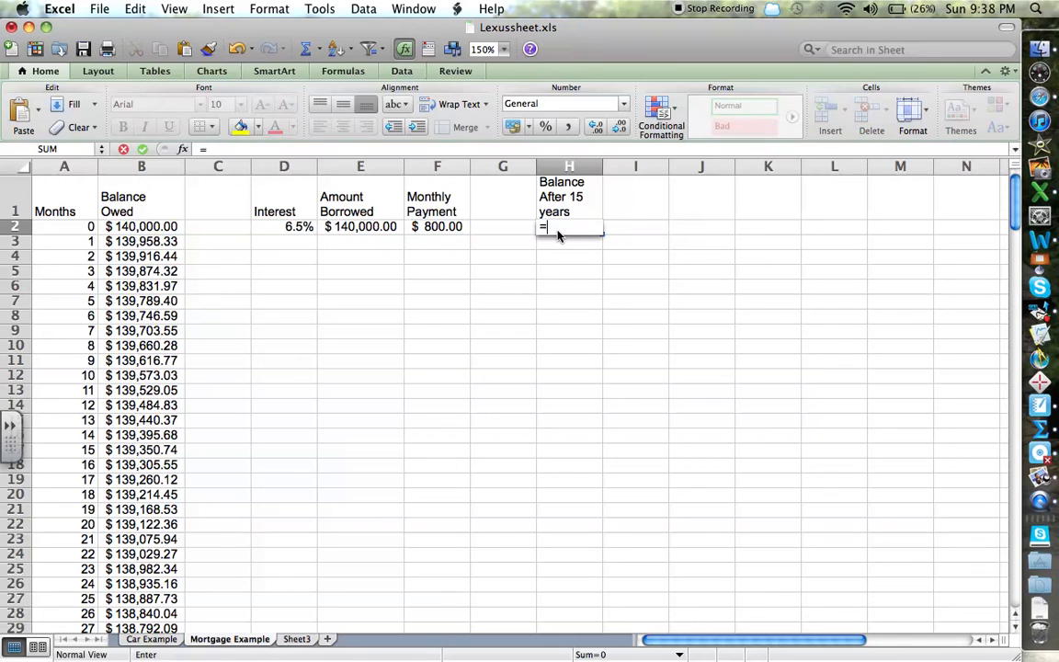
type("b")
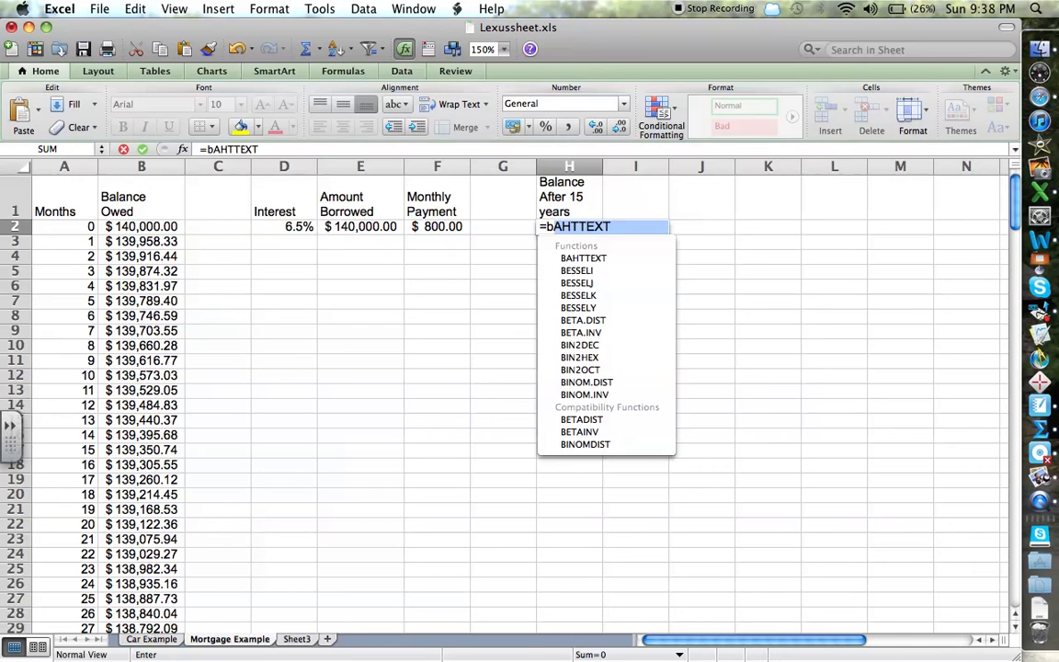
type("182")
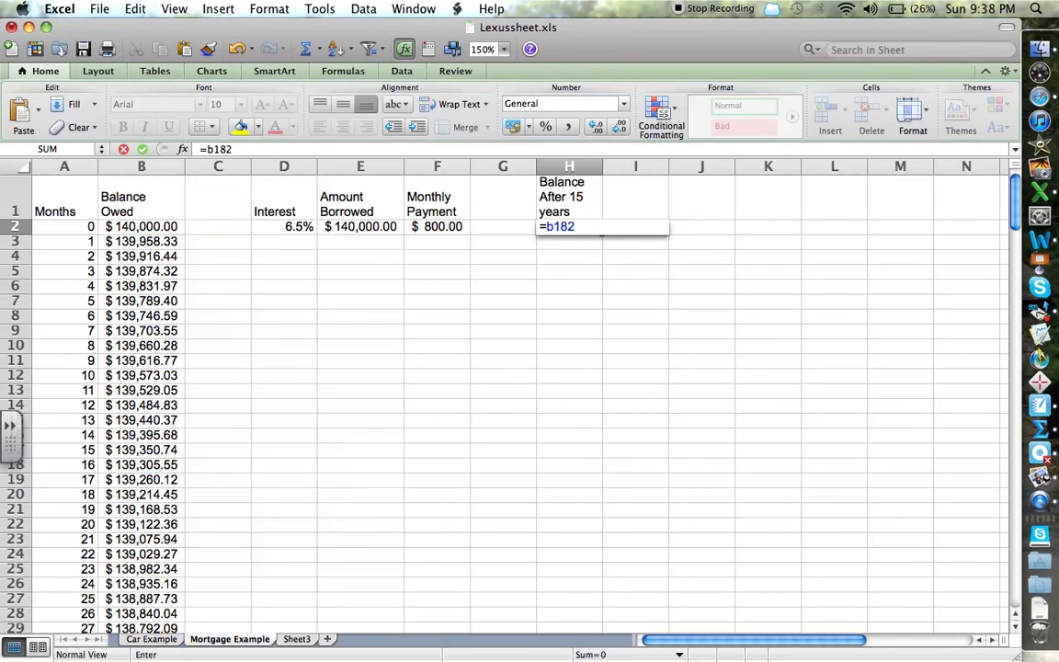
key("Return")
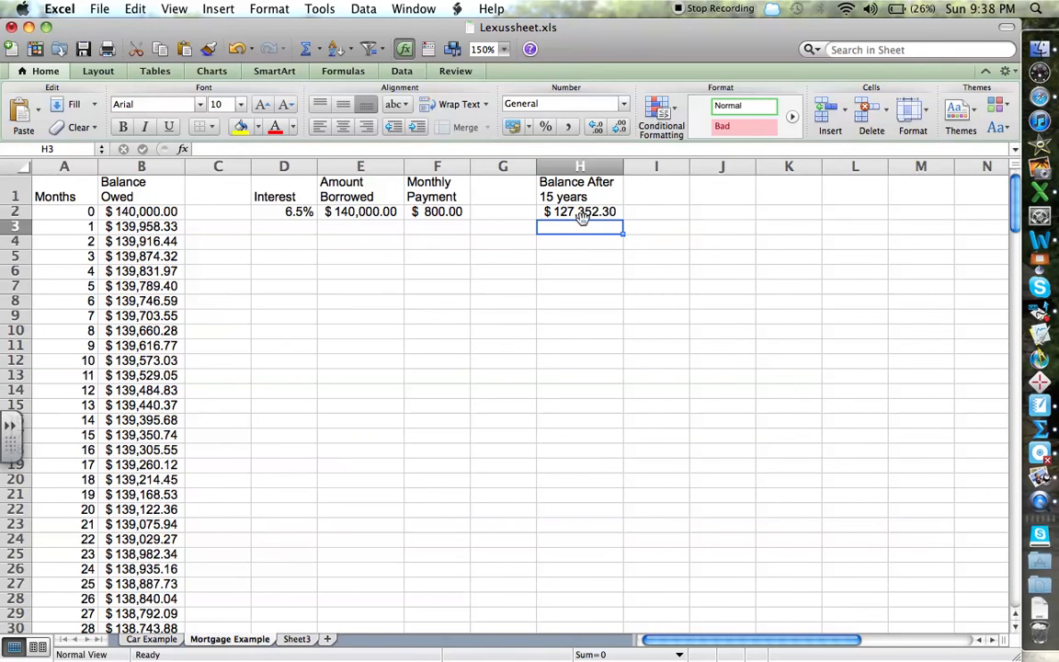
Step: Set the Monthly Payment in F2 to 1,000 to test its effect on the balance after 15 years
left_click(438, 211)
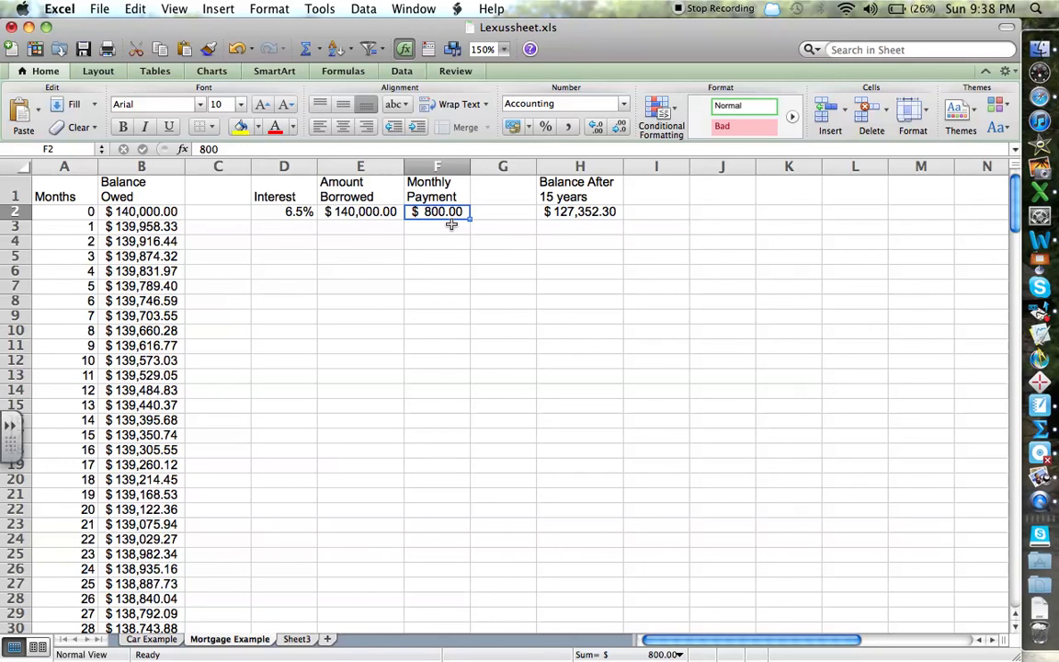
type("1,00")
type("0")
key("Return")
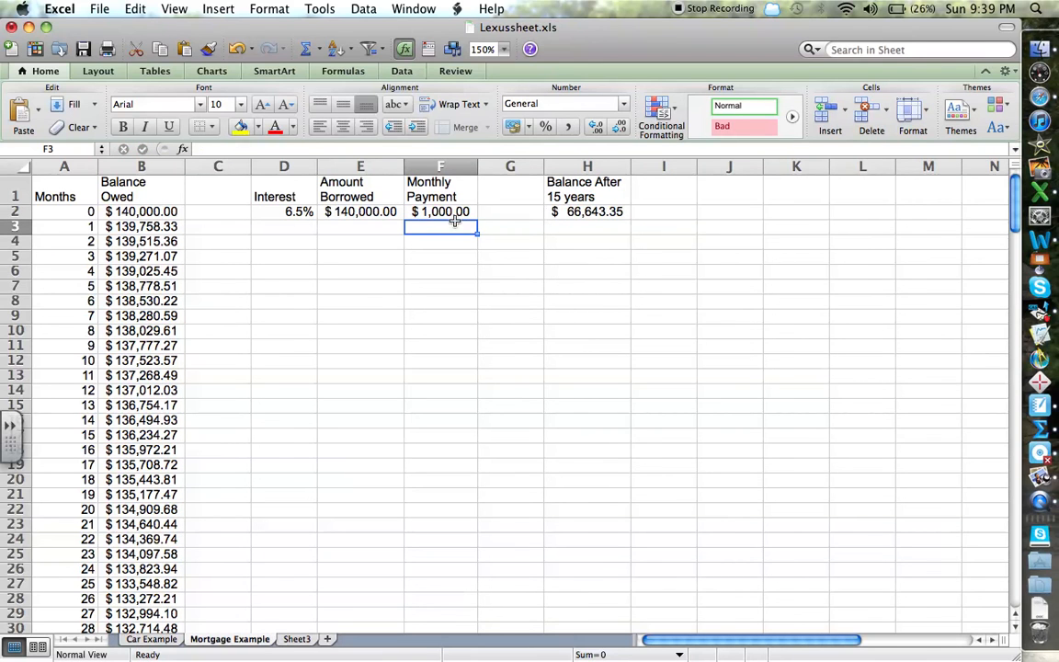
Step: Raise the Monthly Payment in F2 to 1200 to test the balance after 15 years
left_click(446, 214)
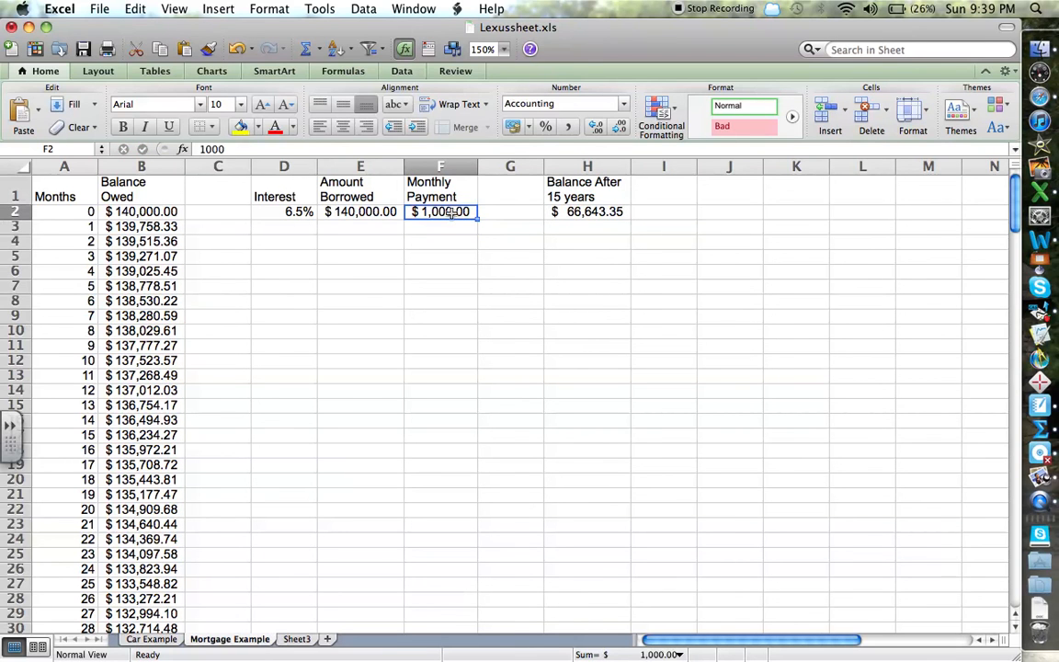
double_click(433, 212)
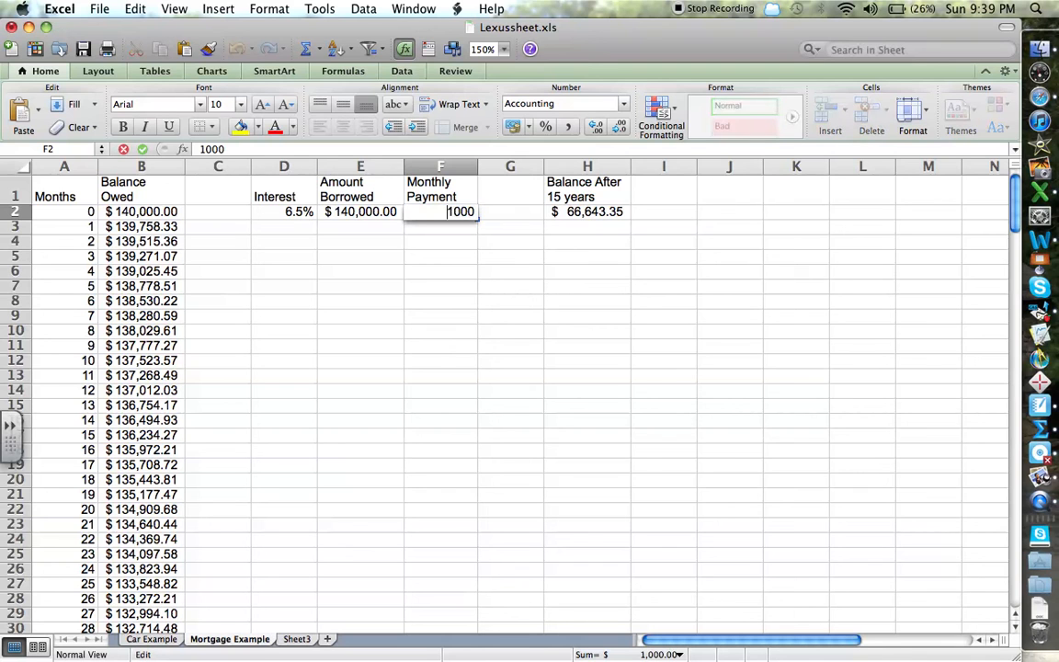
key("BackSpace")
type("2")
key("Return")
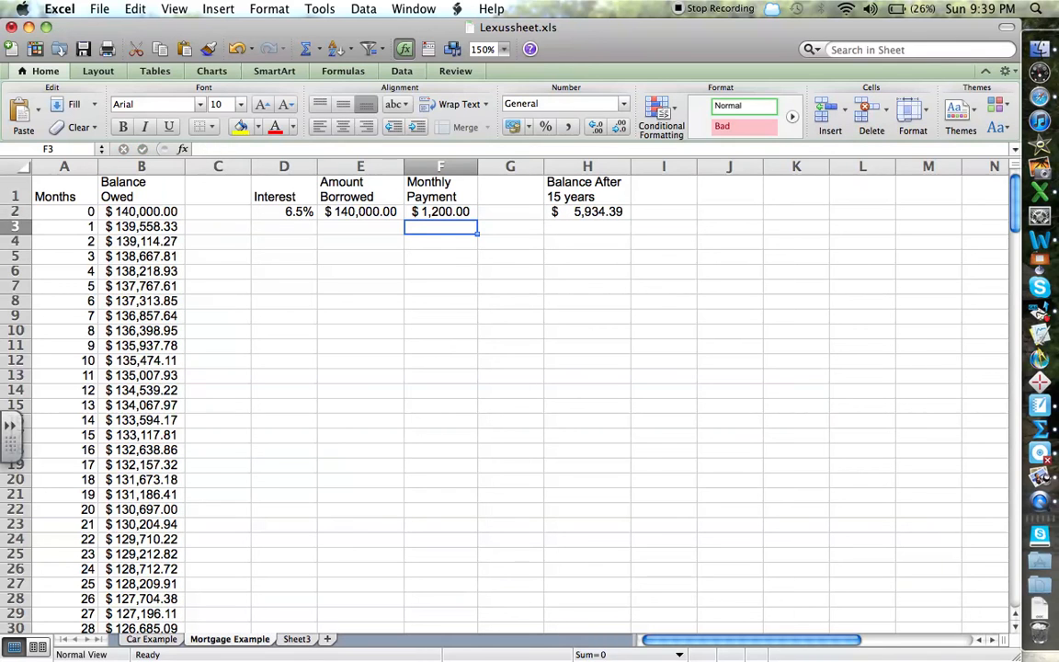
Step: Try a Monthly Payment of 1300 in F2
left_click(440, 211)
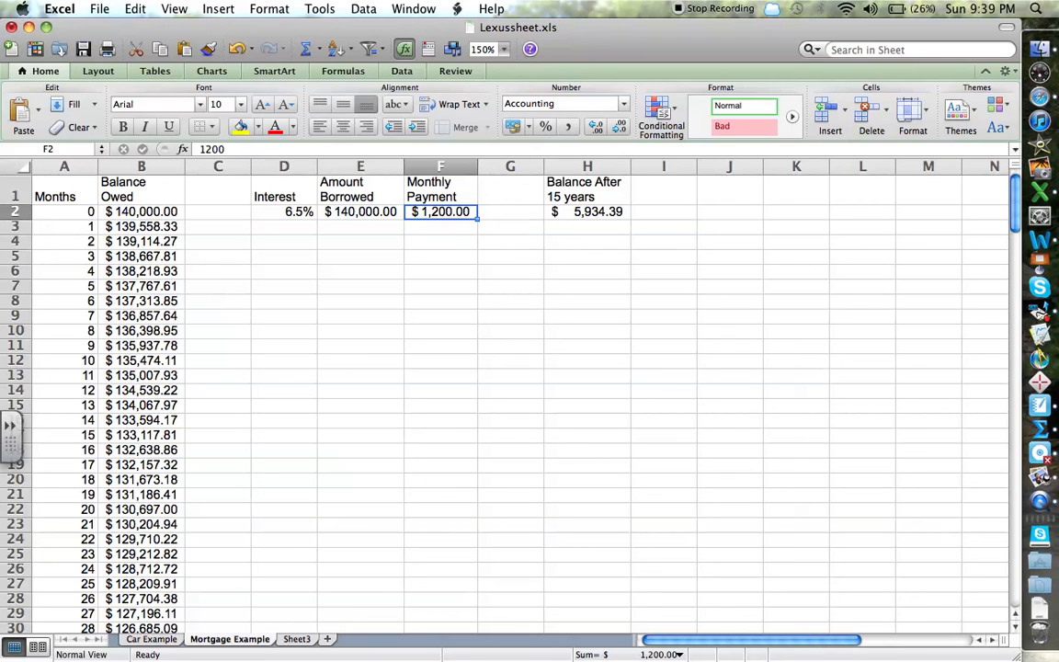
type("1300")
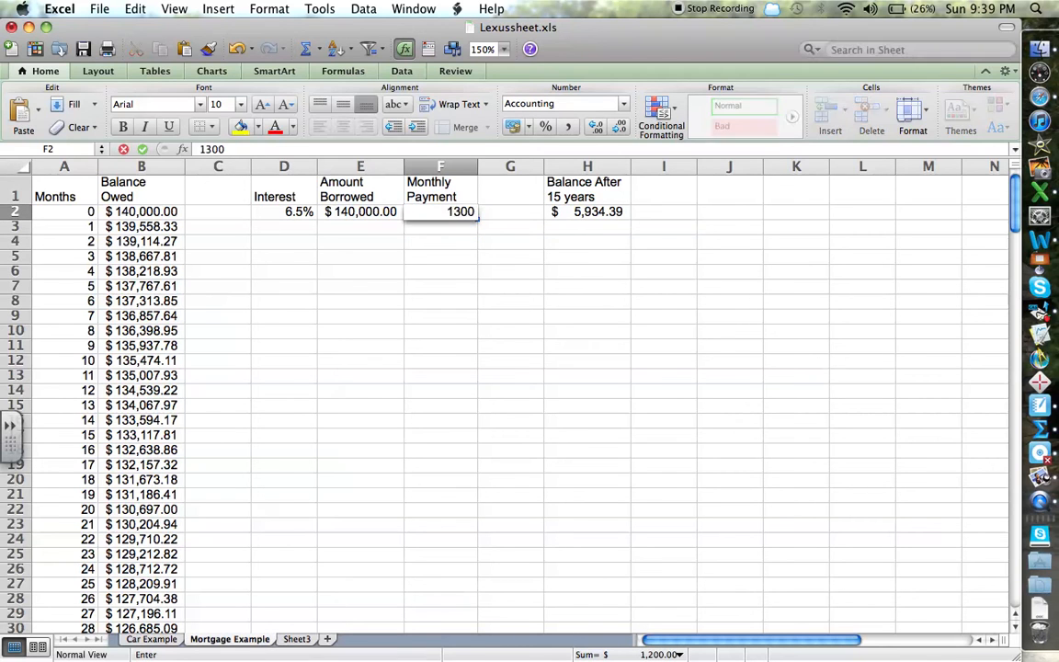
key("Return")
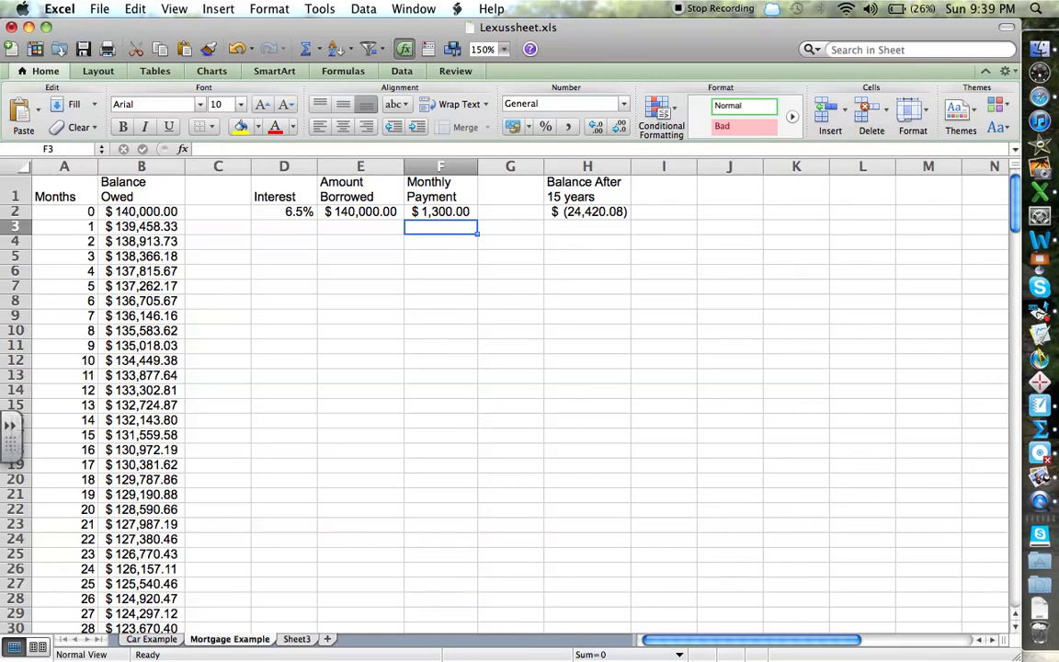
Step: Reduce the Monthly Payment in F2 to 1250 as another trial value
left_click(434, 212)
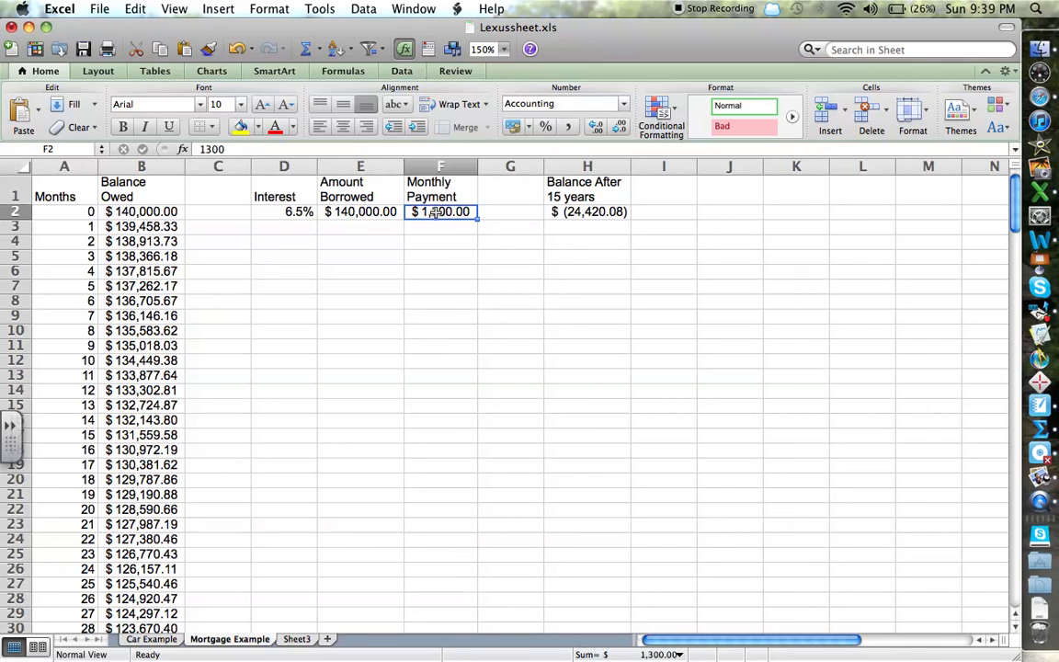
double_click(434, 211)
type("120")
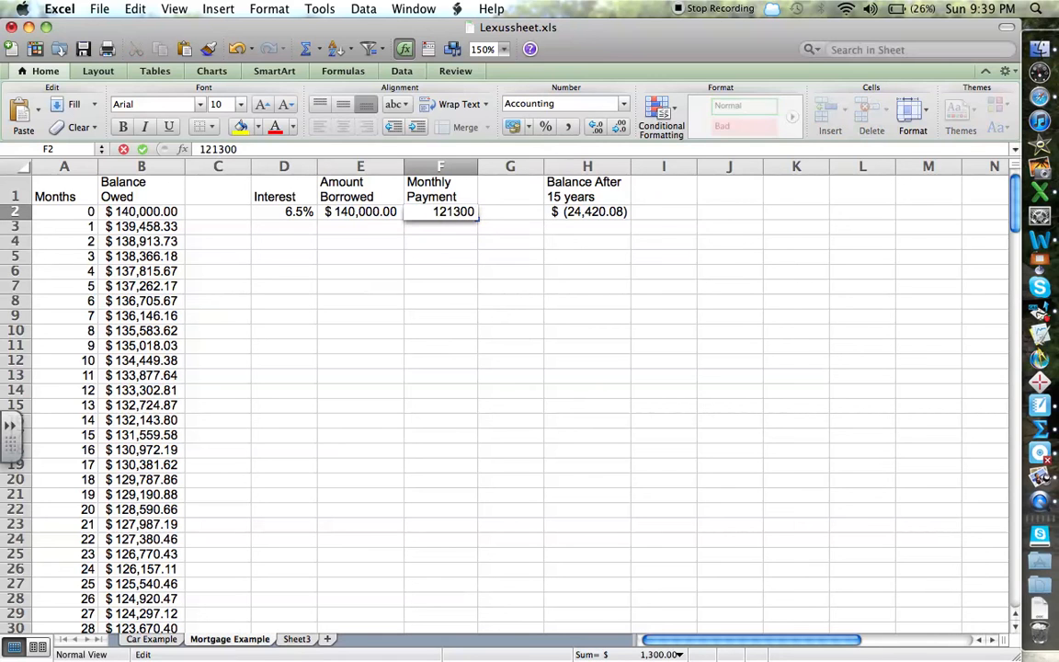
key("BackSpace")
key("BackSpace")
key("BackSpace")
key("BackSpace")
key("BackSpace")
type("25")
key("Return")
Step: Lower the trial Monthly Payment in F2 to 1210
left_click(440, 211)
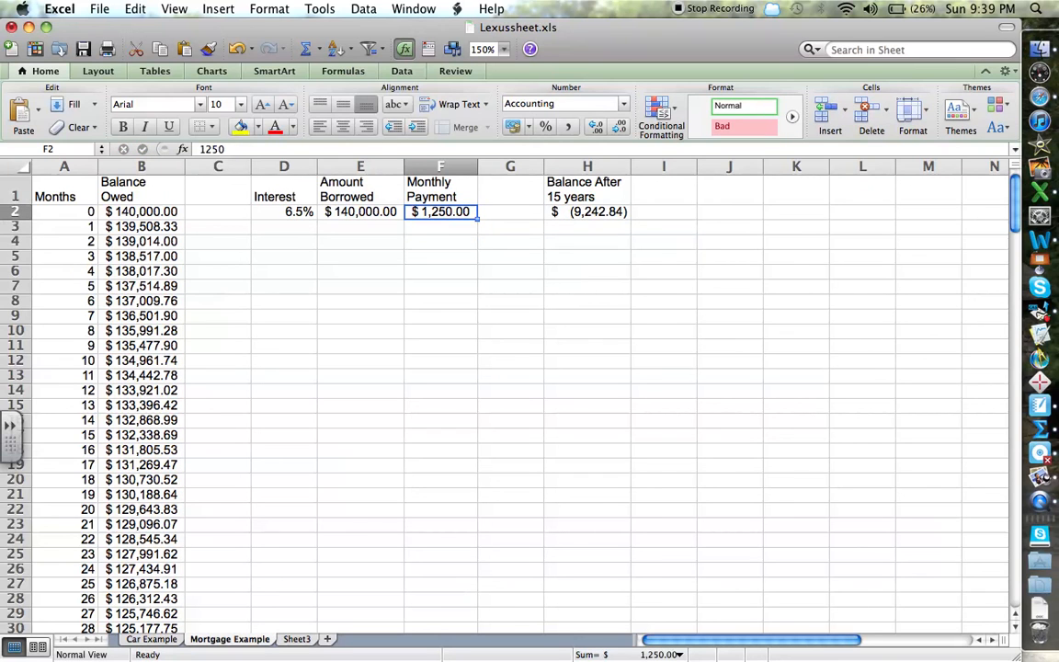
type("1,2")
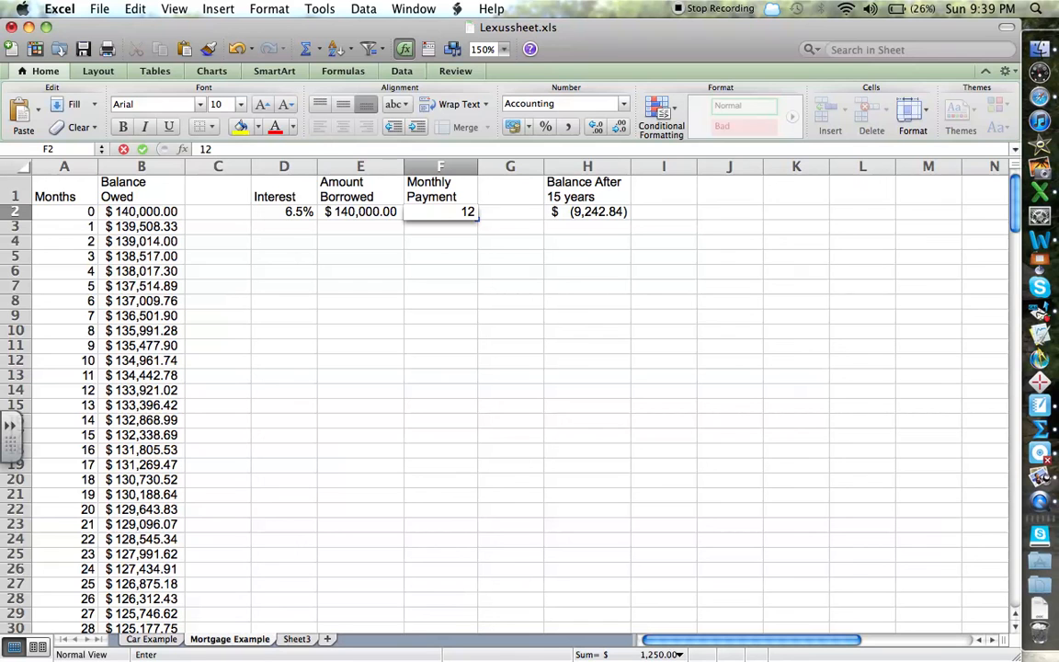
type("10")
key("Return")
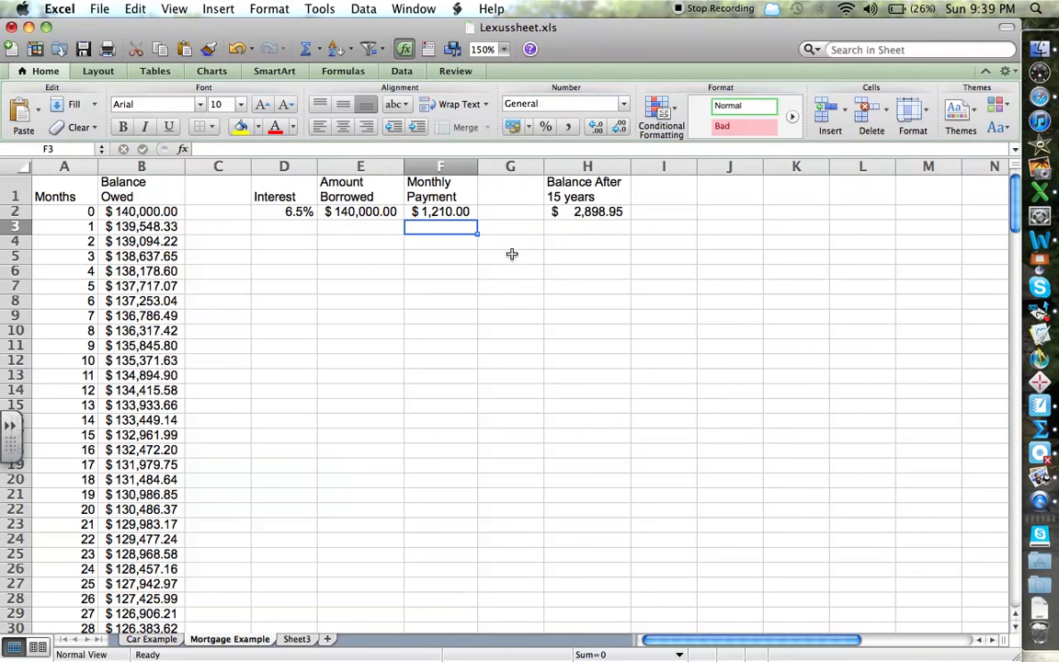
Step: Set the Monthly Payment in F2 to 1230
left_click(444, 213)
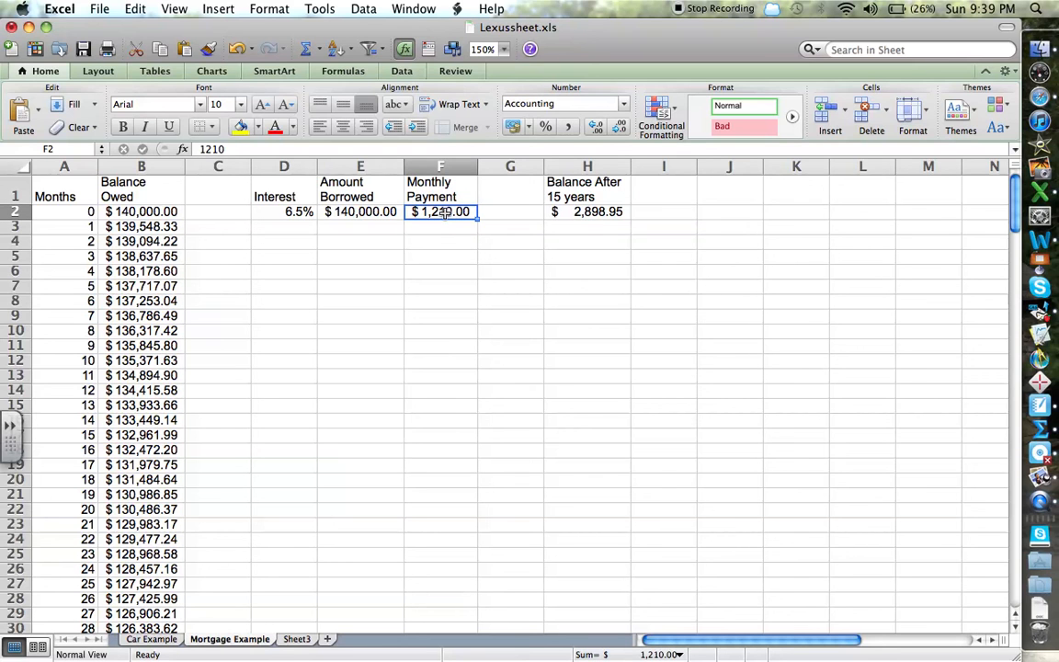
type("1230")
key("Return")
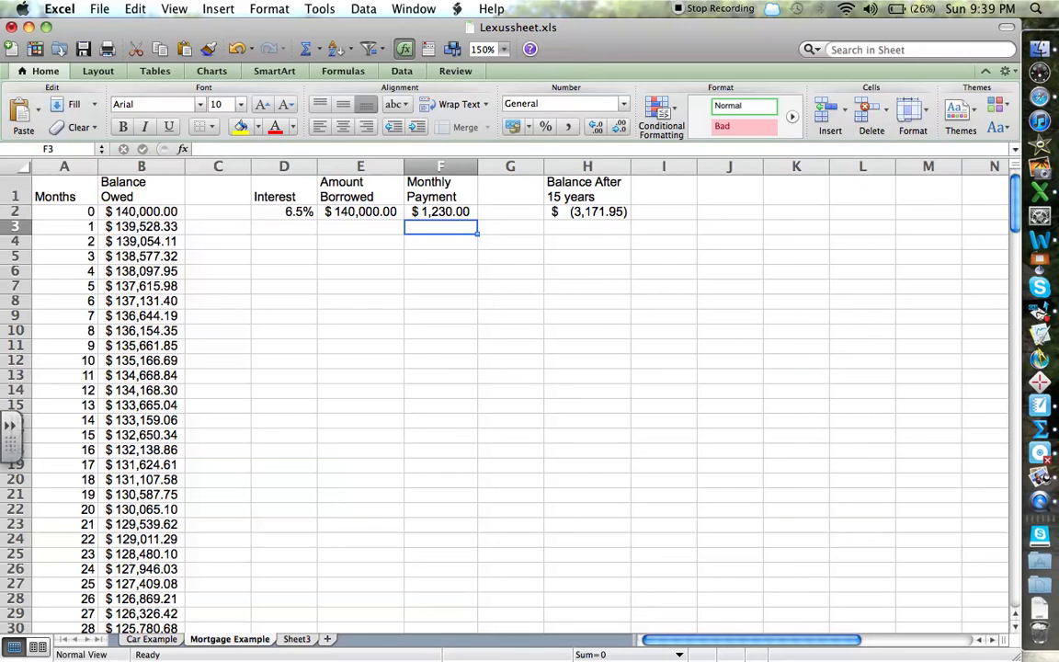